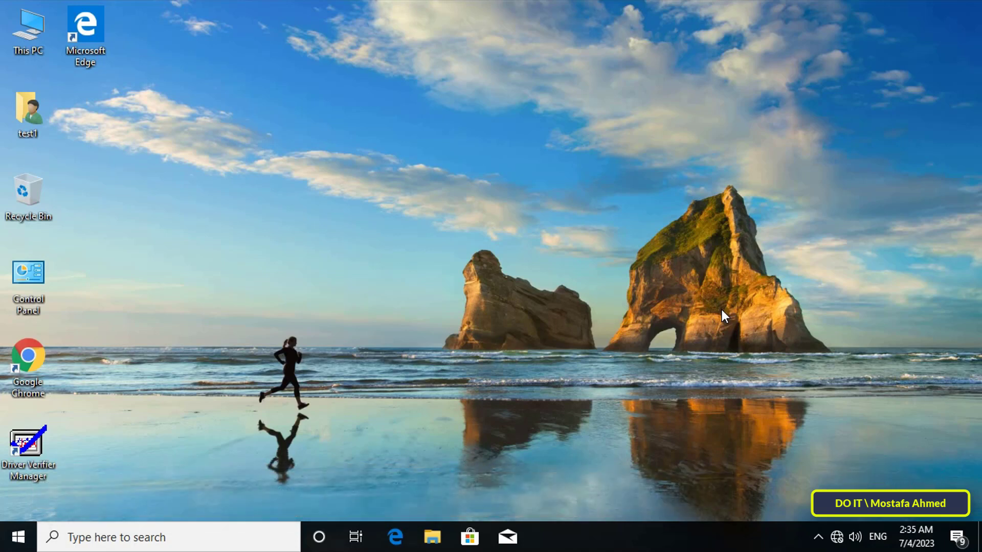
Confirm in Settings' Default apps that Microsoft Edge is still the web browser, then close Settings
click(20, 538)
mouse_move(31, 467)
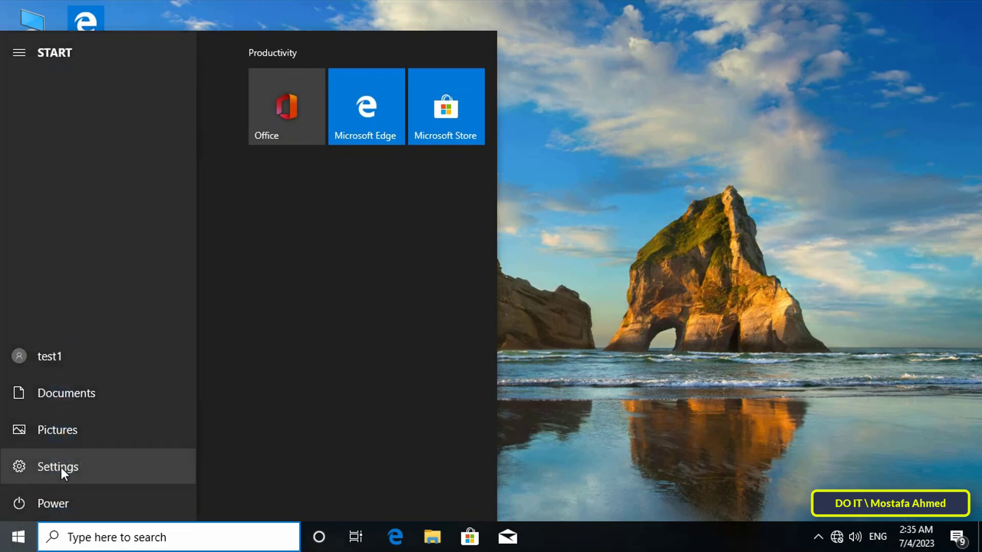
click(99, 465)
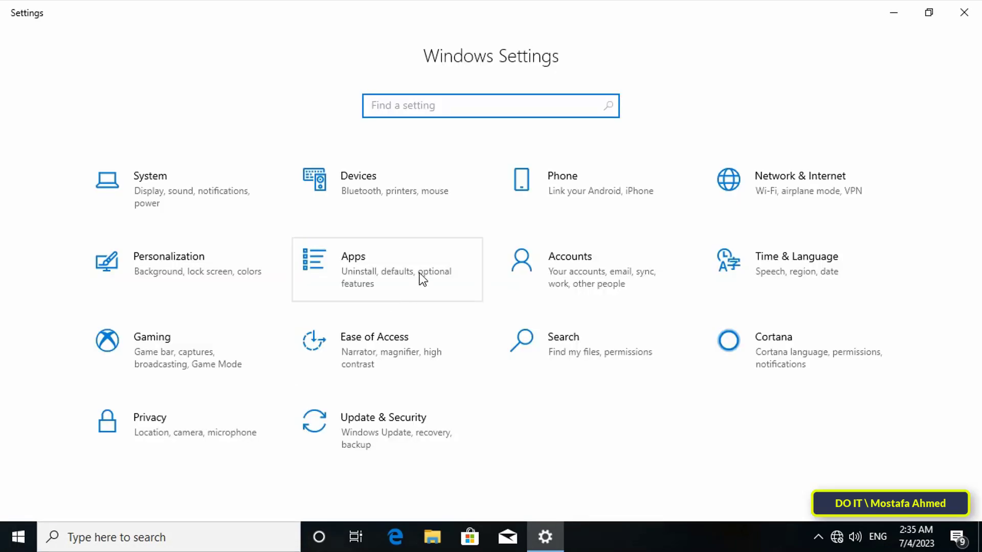
click(422, 279)
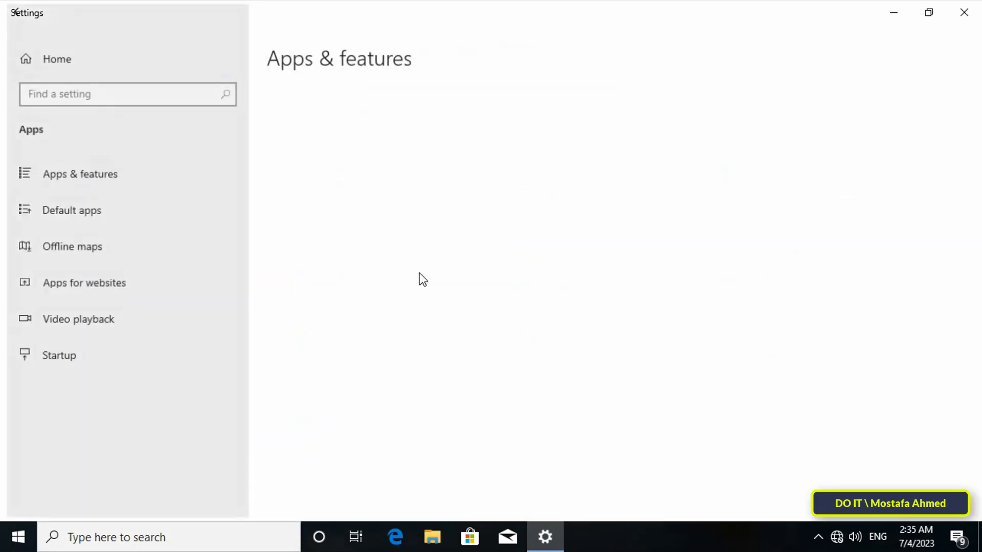
click(113, 210)
scroll(576, 397, down, 6)
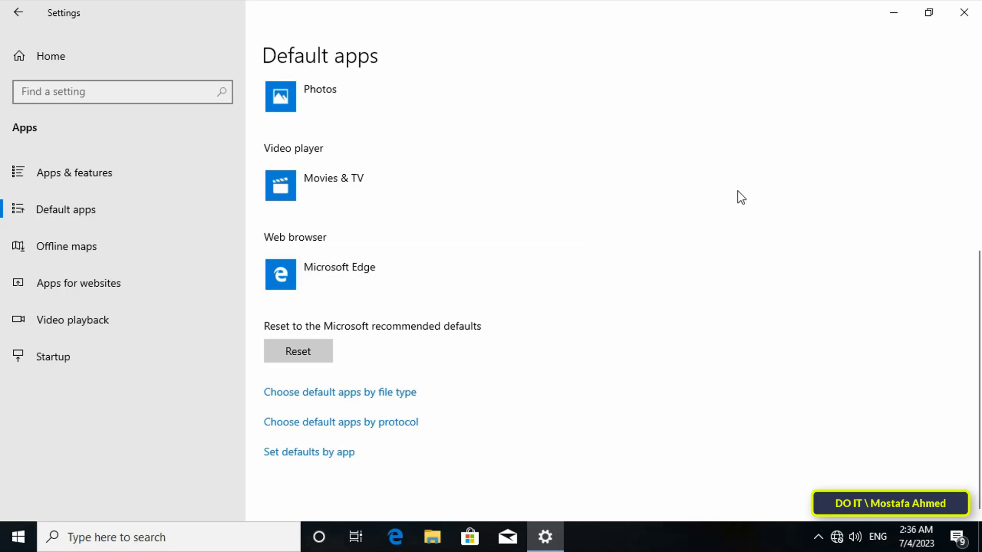
click(961, 23)
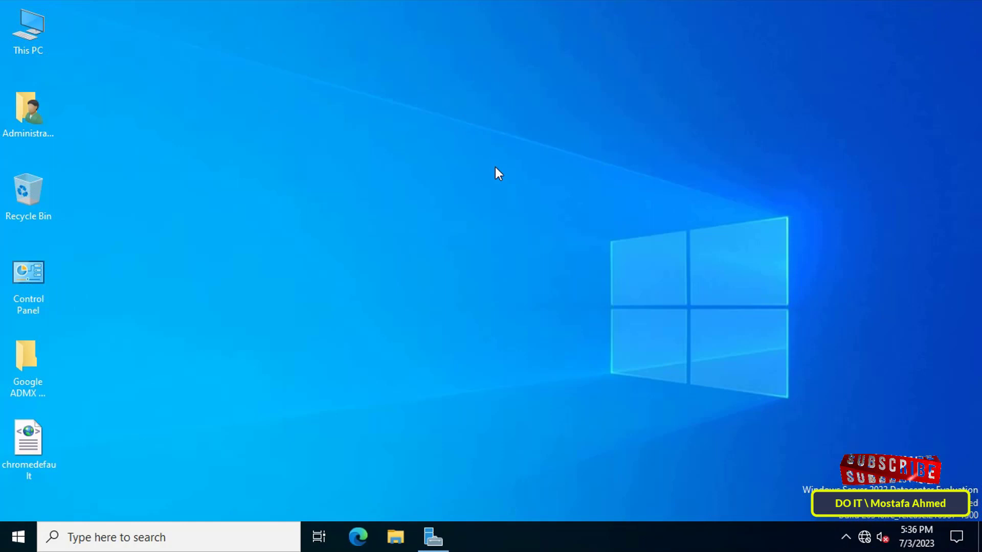
Create a new folder named 'Chrome' on New Volume (E:)
double_click(26, 32)
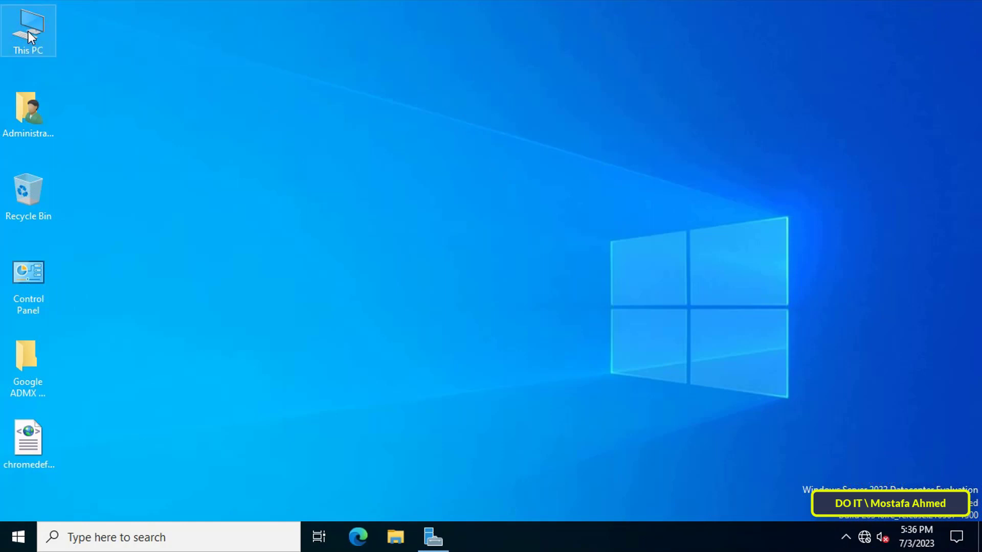
double_click(781, 225)
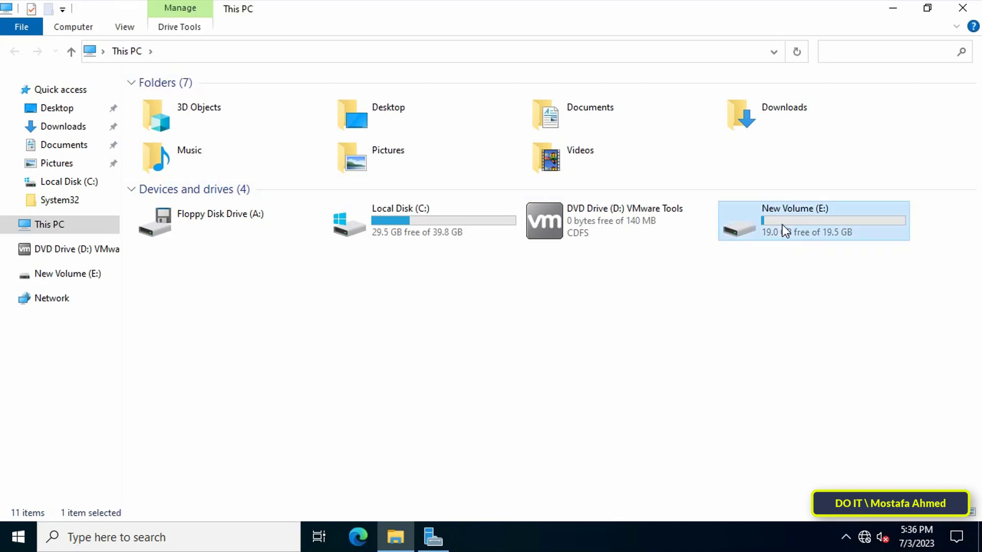
right_click(296, 259)
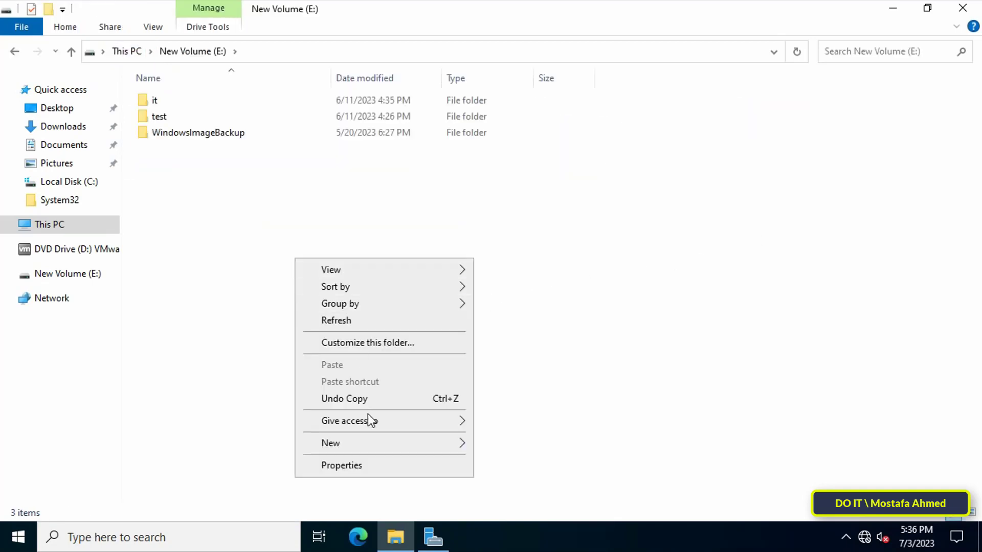
mouse_move(370, 444)
click(494, 445)
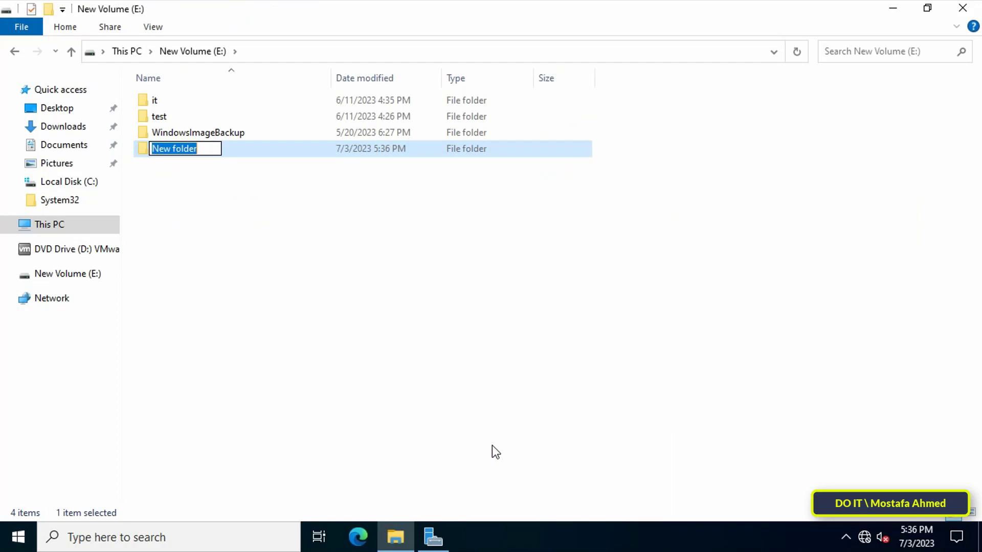
text(Chrome)
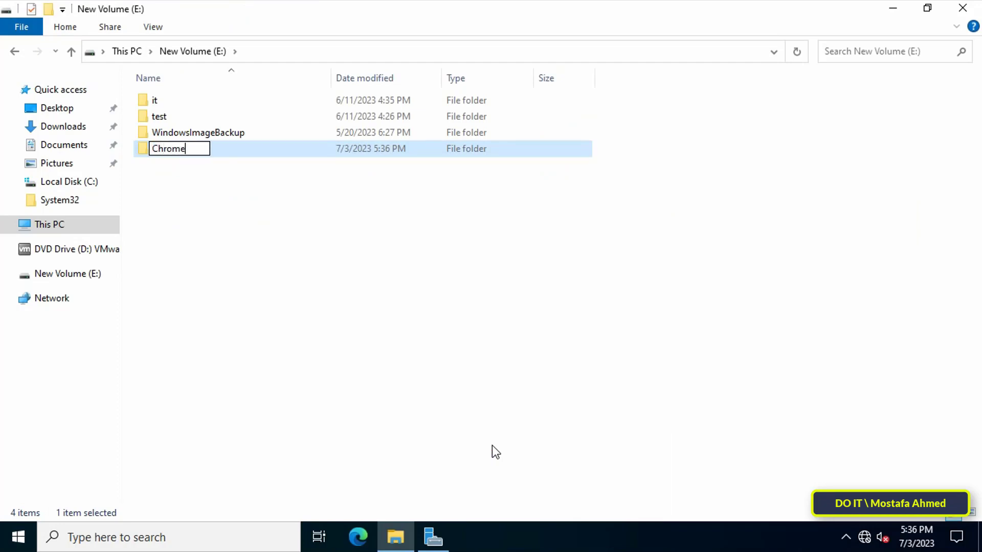
Copy the chromedefault file from the desktop into the Chrome folder, then return to E:
double_click(614, 20)
click(31, 458)
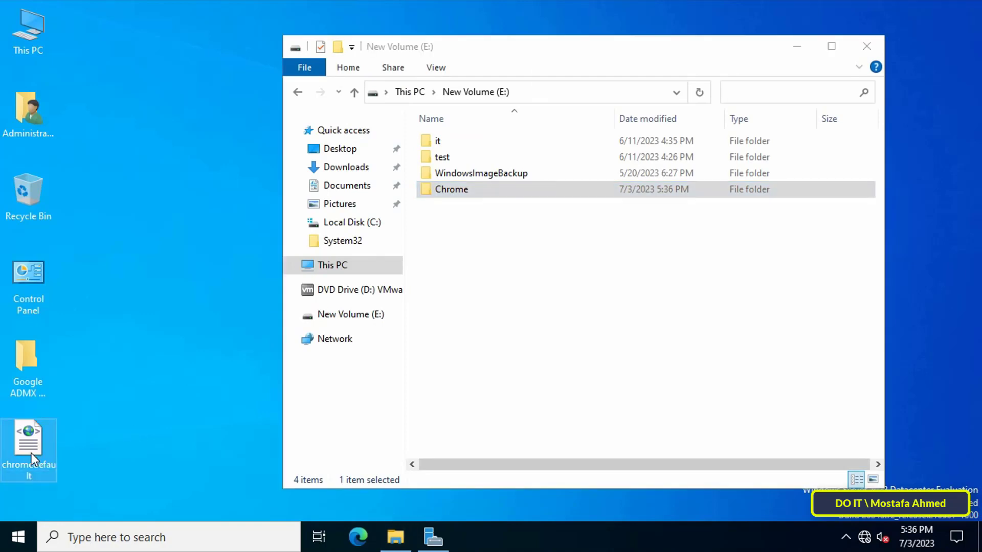
right_click(33, 447)
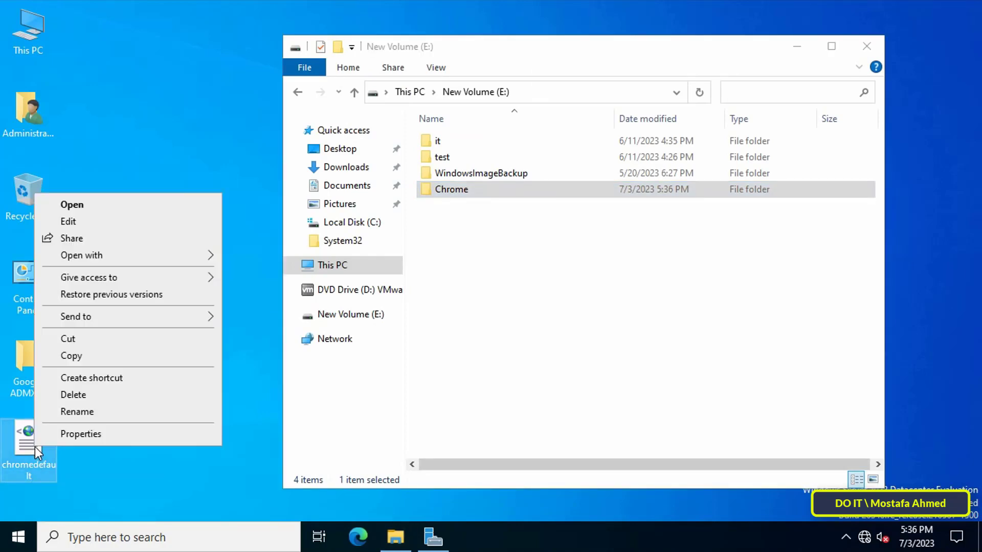
click(79, 355)
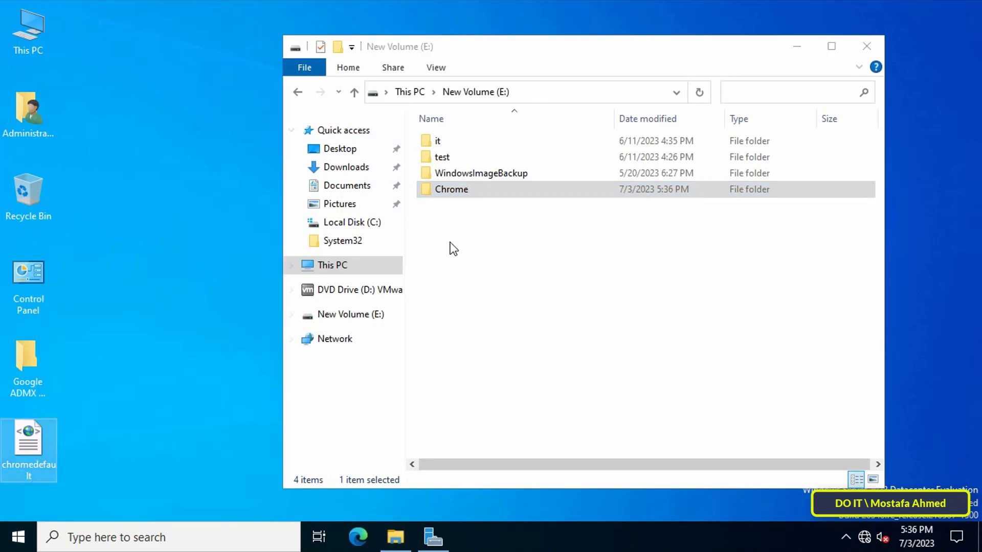
double_click(464, 189)
right_click(486, 206)
click(543, 310)
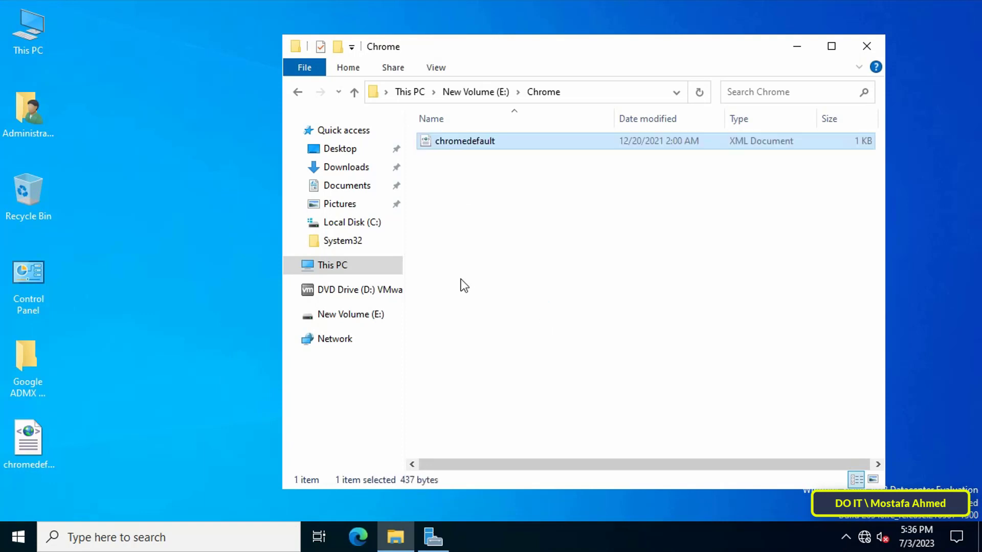
click(296, 91)
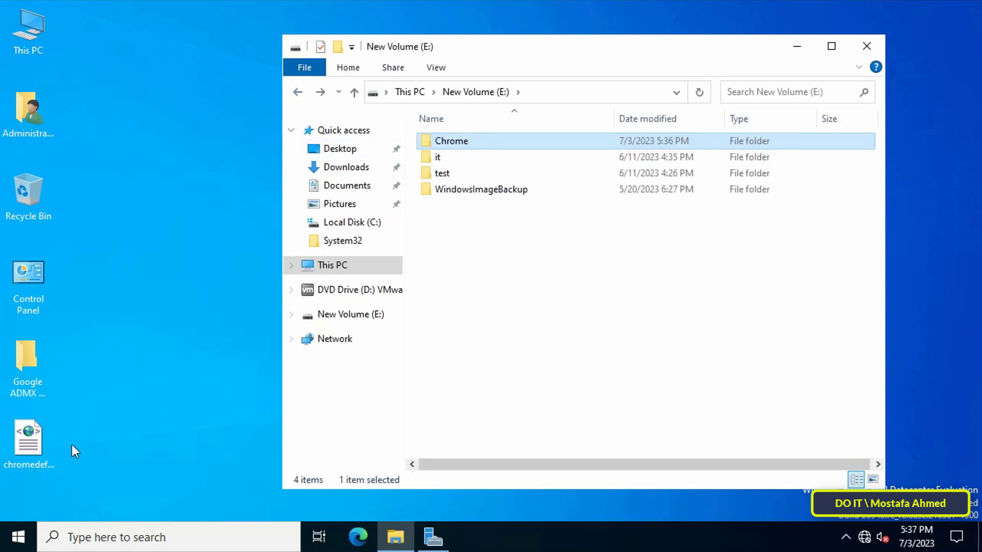
Turn on Advanced Sharing for the Chrome folder and apply the share
right_click(453, 140)
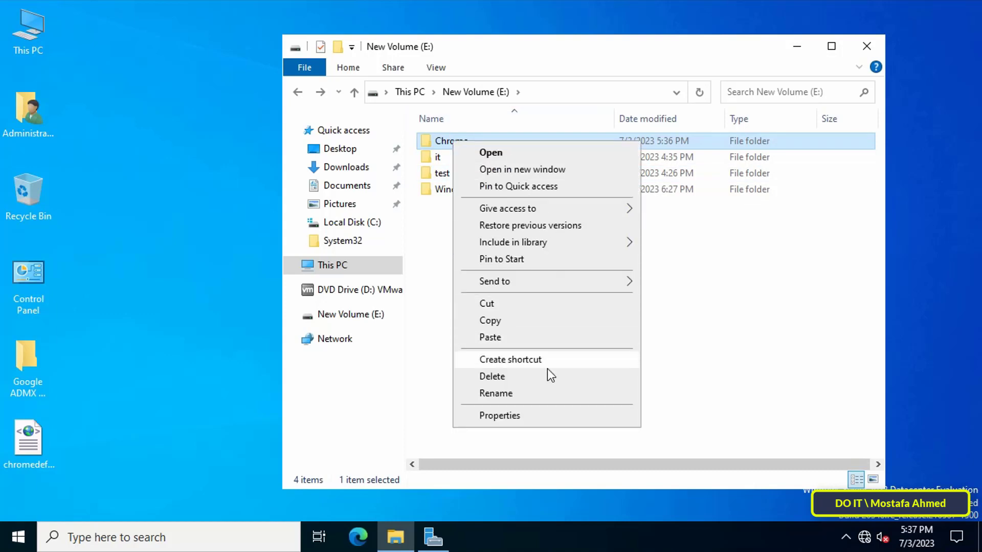
click(546, 417)
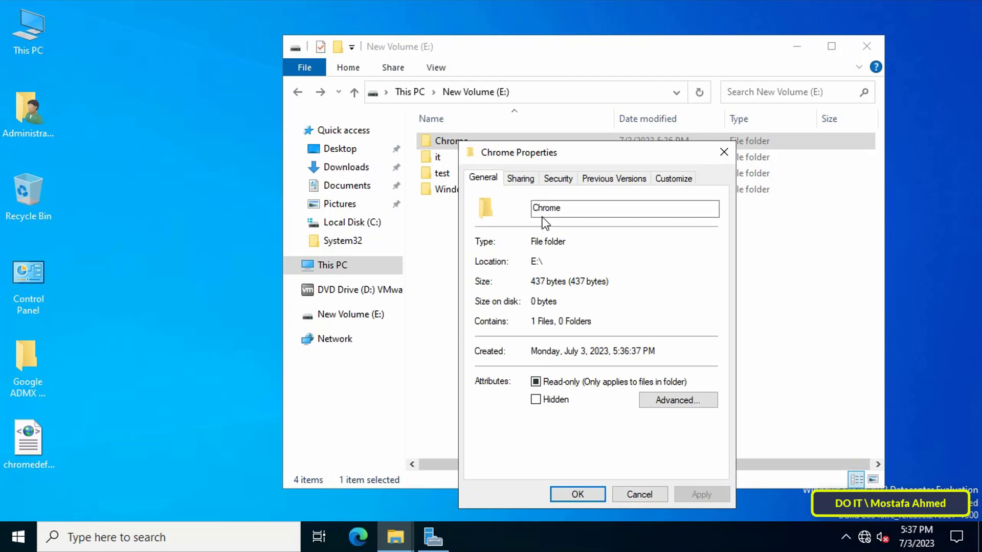
click(521, 182)
click(542, 360)
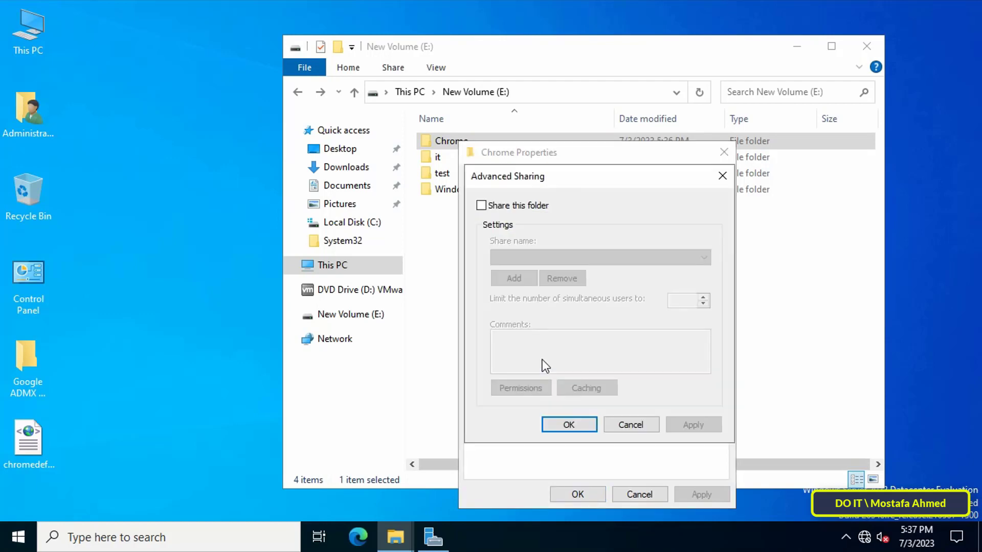
click(518, 206)
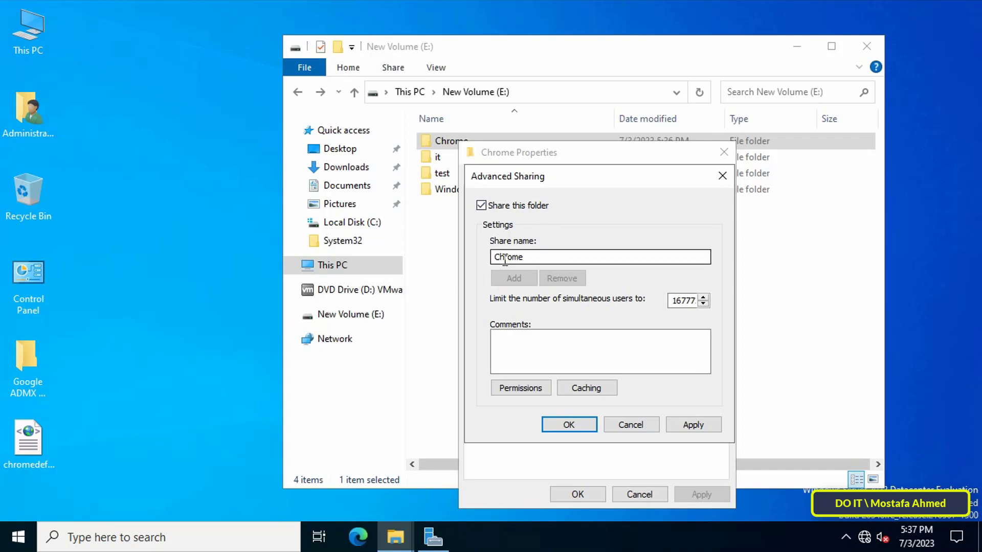
click(687, 425)
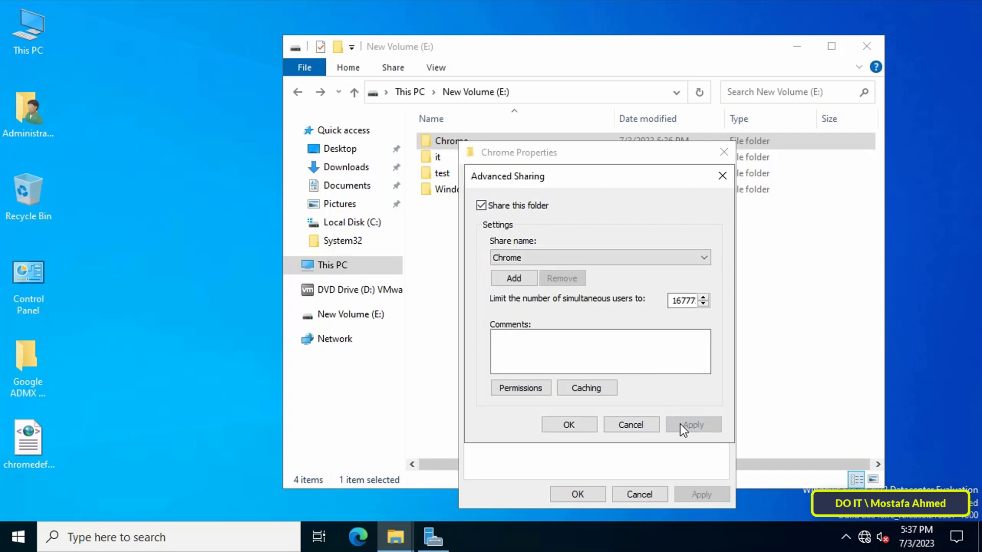
Give Everyone Full Control in the Chrome share permissions and confirm the sharing dialogs
click(541, 393)
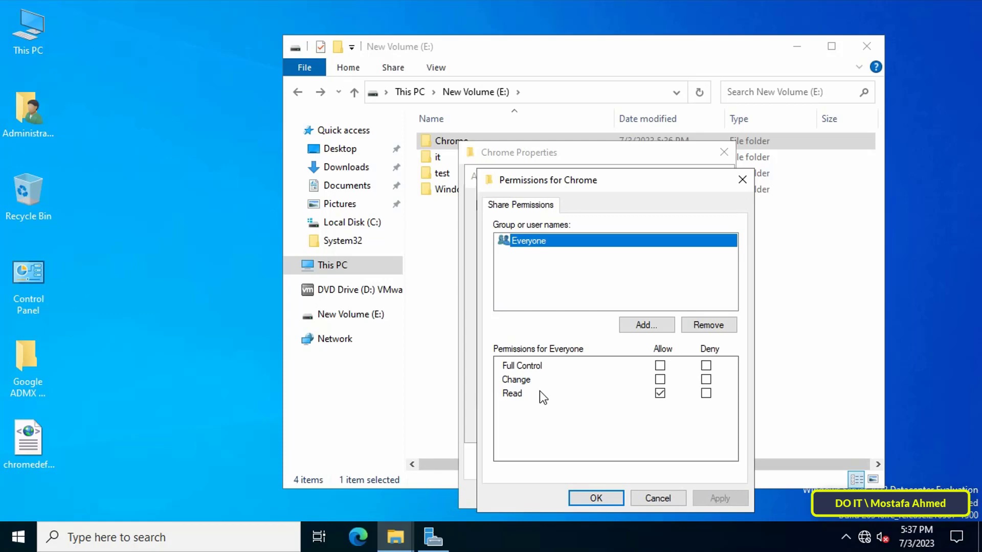
click(661, 366)
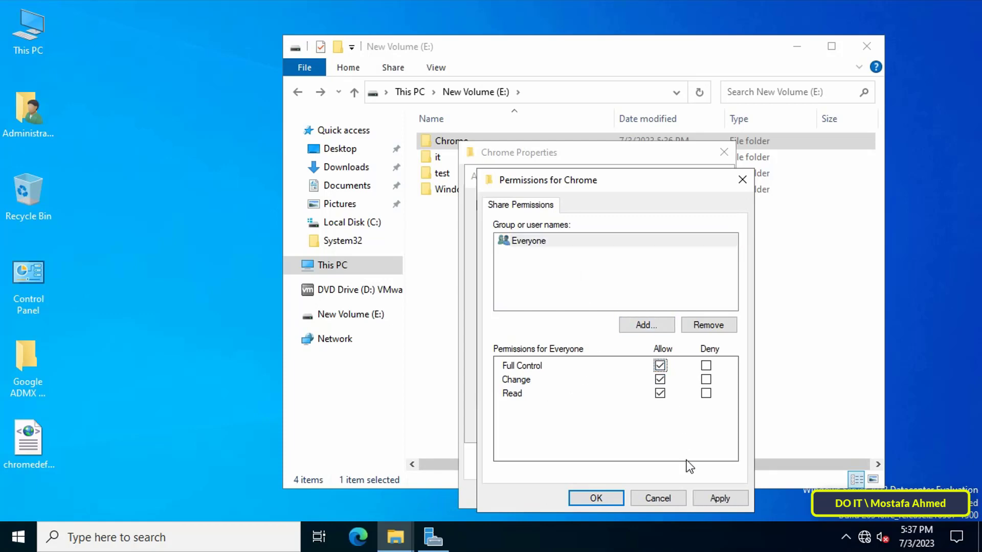
click(701, 497)
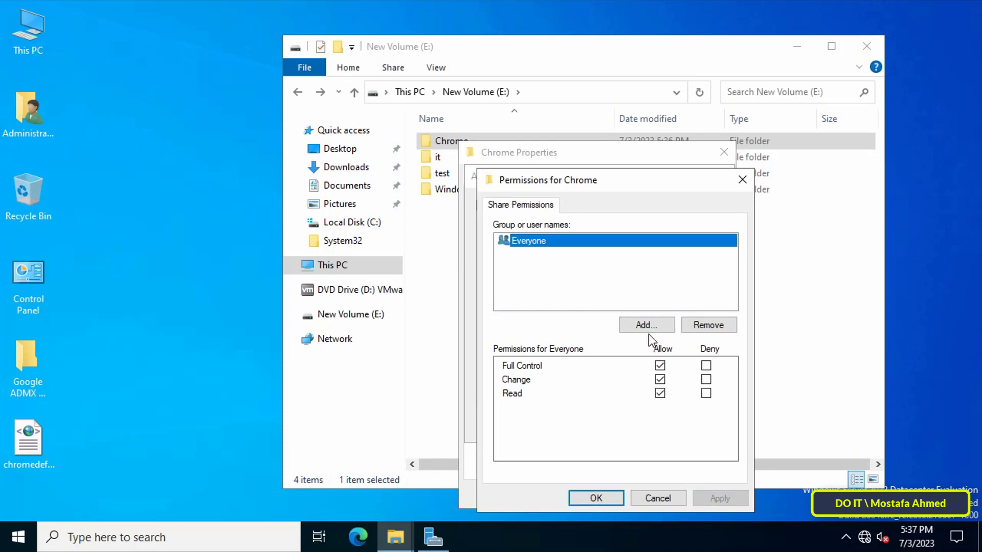
click(612, 501)
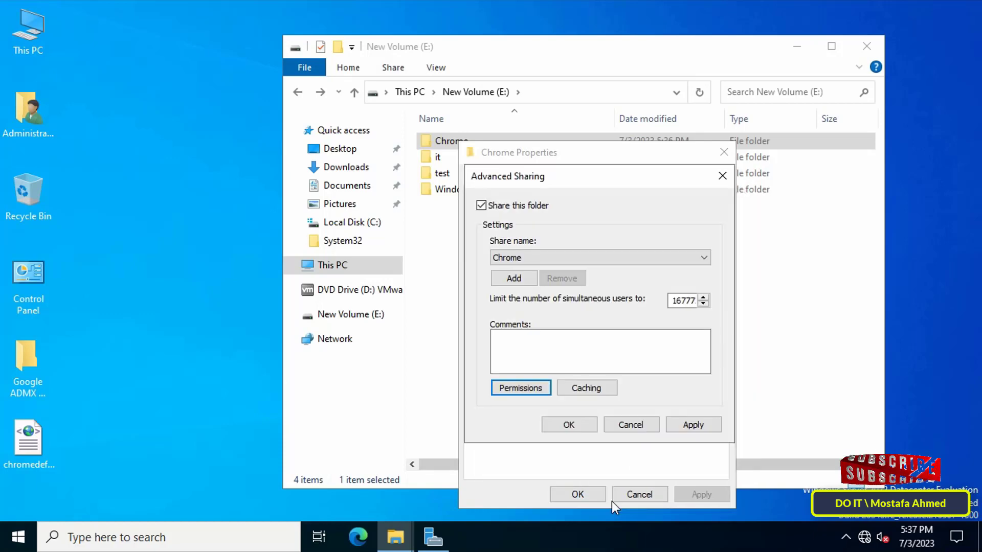
click(583, 428)
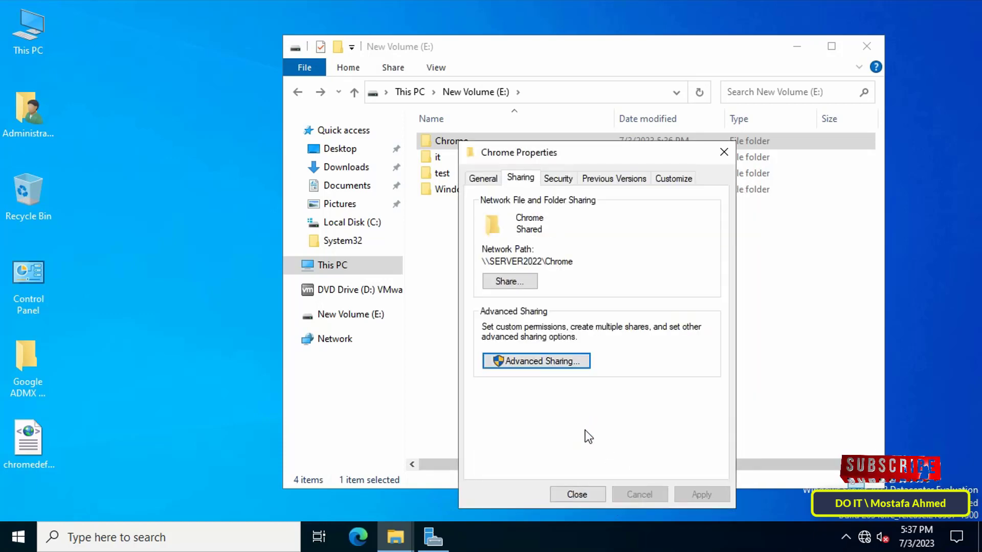
Add Domain Users to the Chrome folder's security permissions with Full control allowed
click(564, 180)
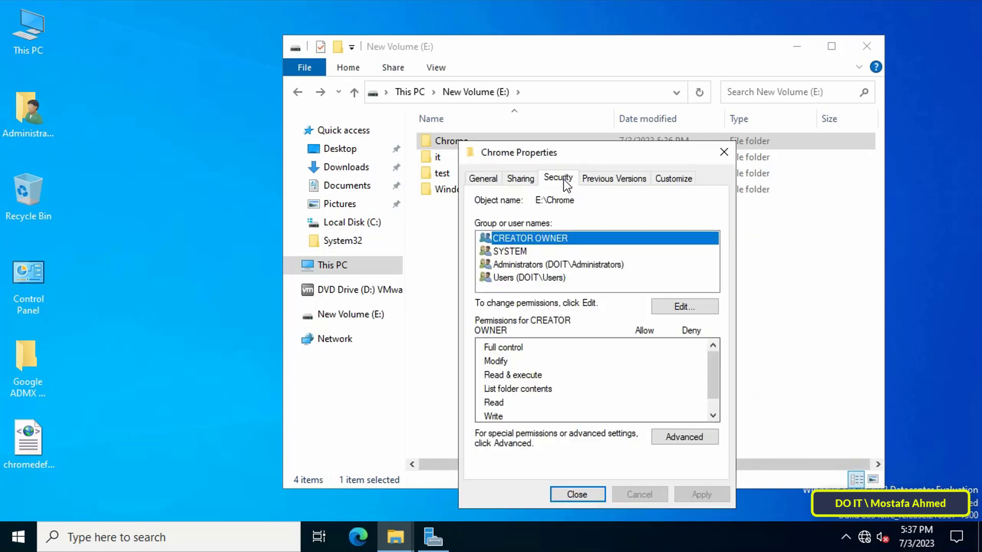
click(661, 311)
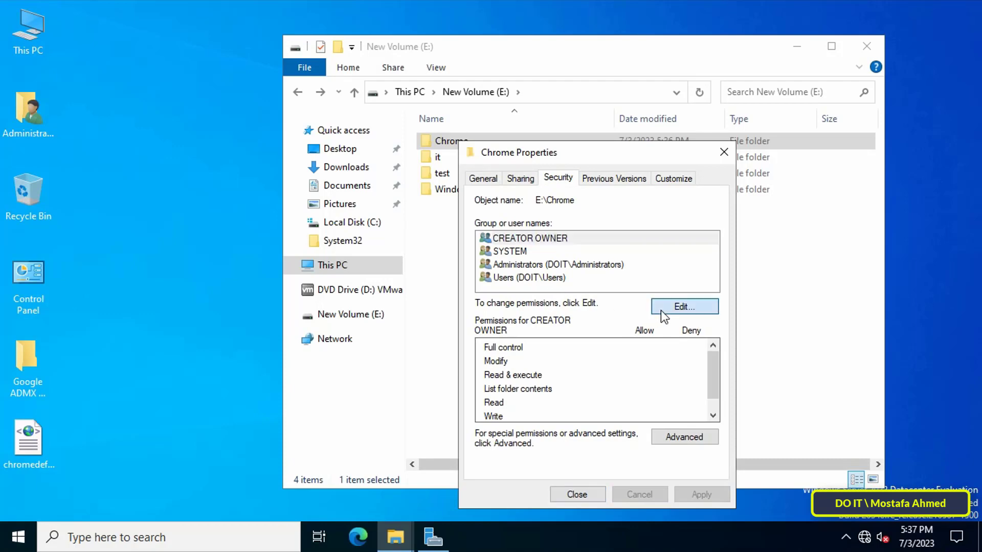
click(655, 355)
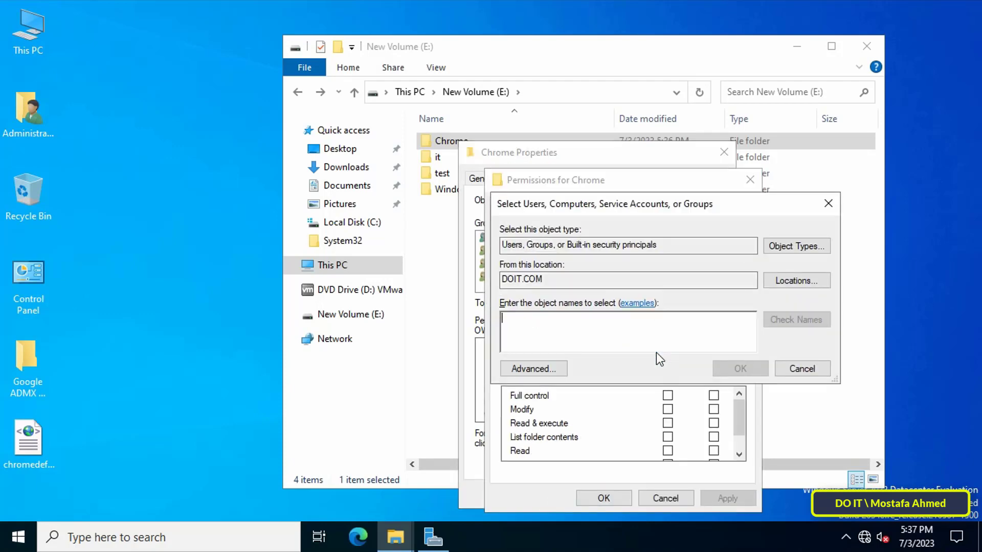
text(dom)
click(773, 319)
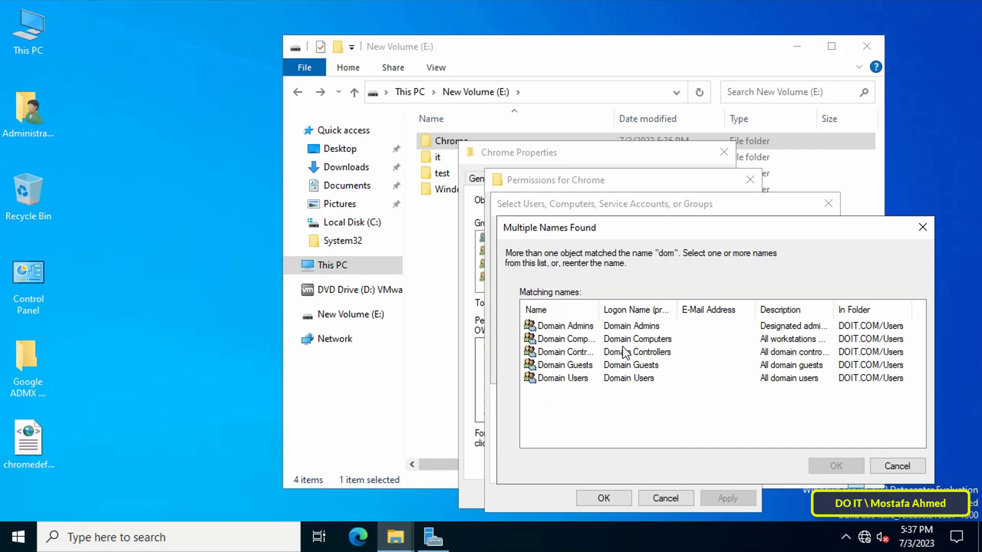
click(585, 378)
click(815, 463)
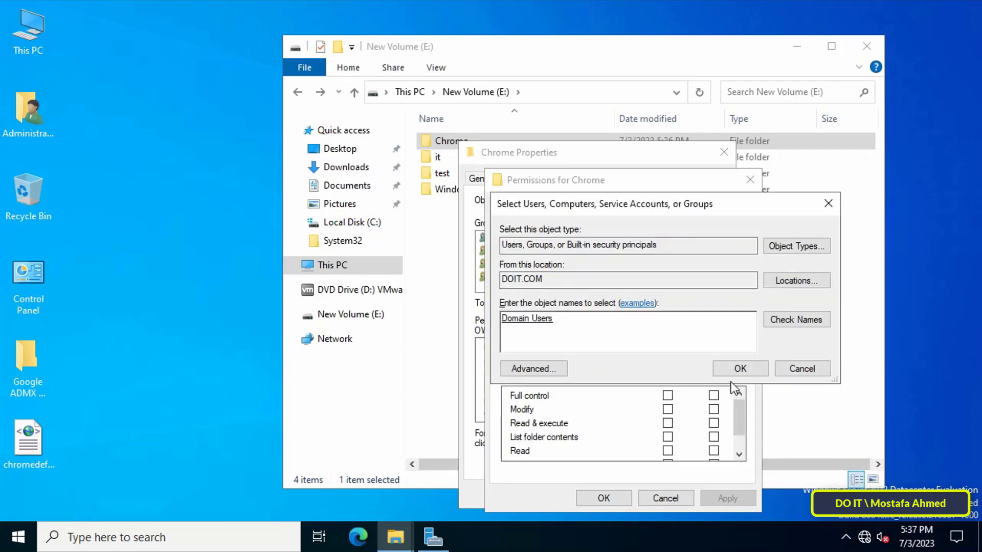
click(738, 370)
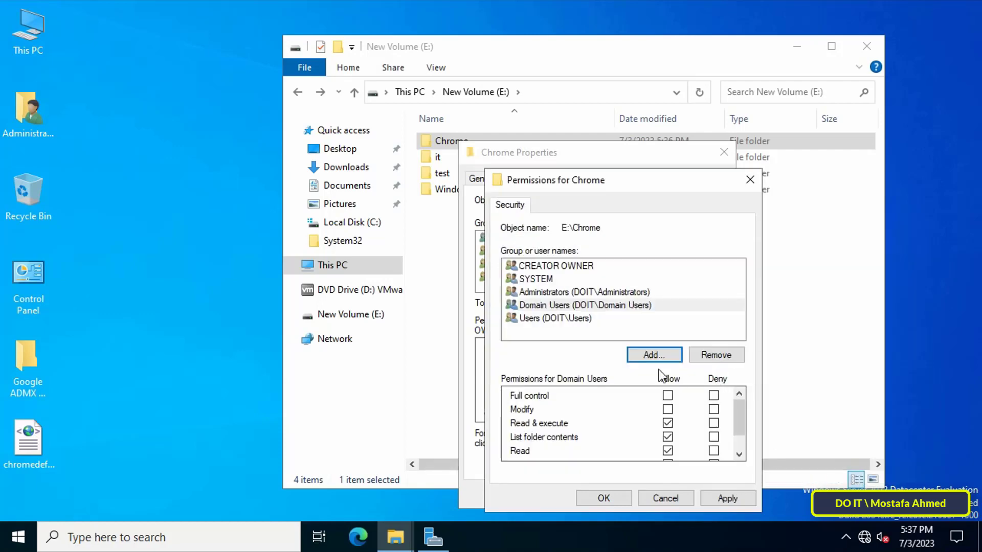
click(574, 307)
click(667, 396)
click(708, 497)
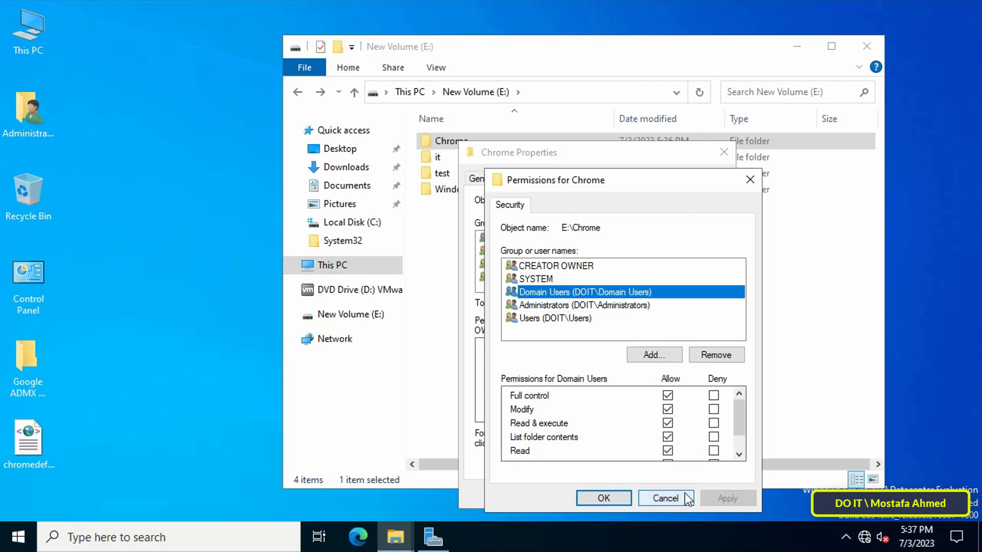
Add test group and test1 to the folder permissions and give test1 Full control
click(654, 355)
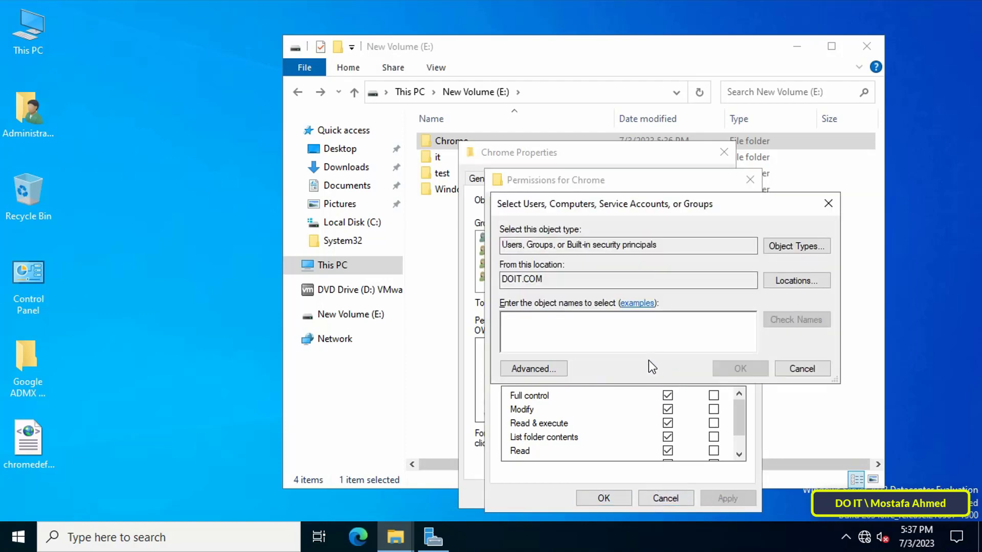
text(tes)
click(792, 322)
click(573, 339)
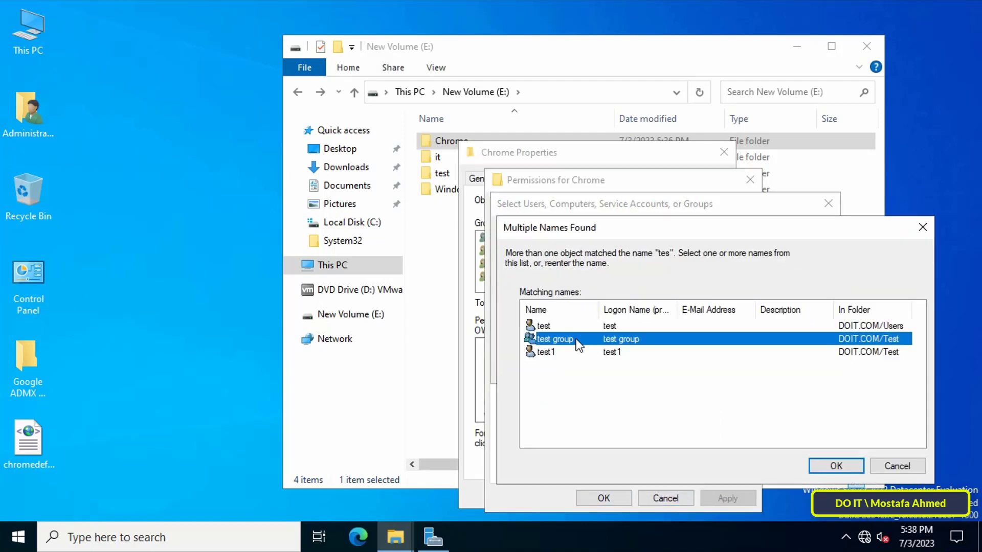
ctrl+click(572, 352)
click(836, 466)
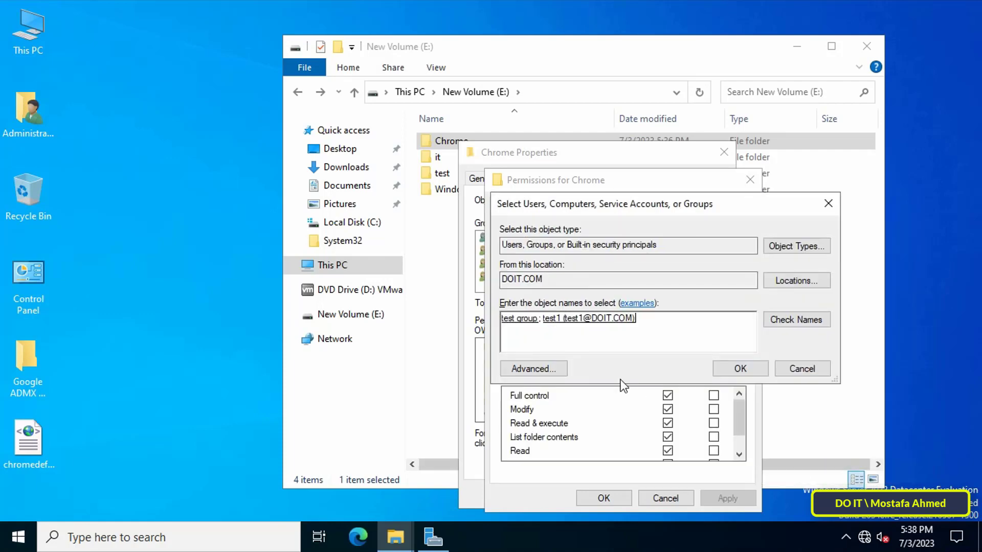
click(739, 369)
click(667, 395)
click(719, 499)
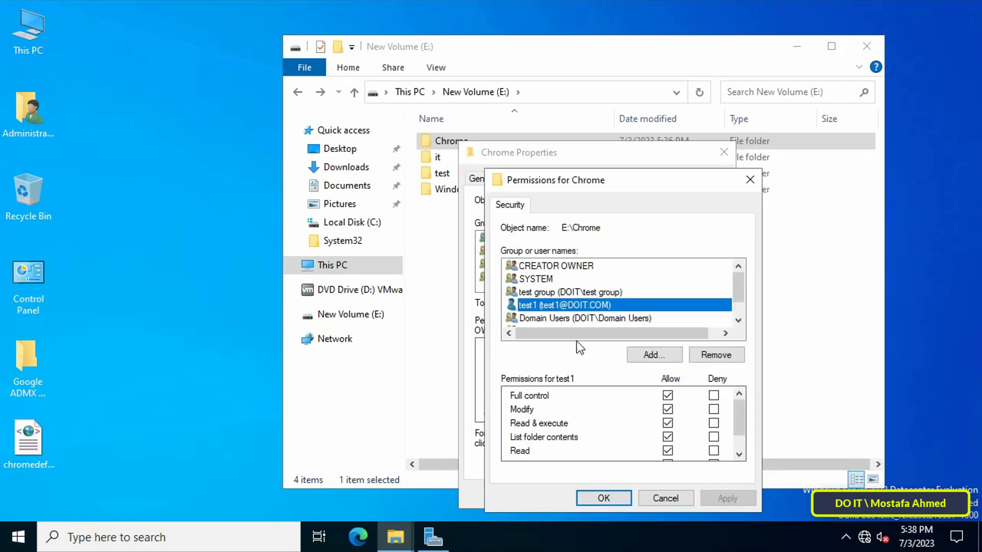
Give test group Full control, then close the permissions editor and Chrome Properties
click(573, 292)
click(668, 396)
click(726, 498)
click(603, 498)
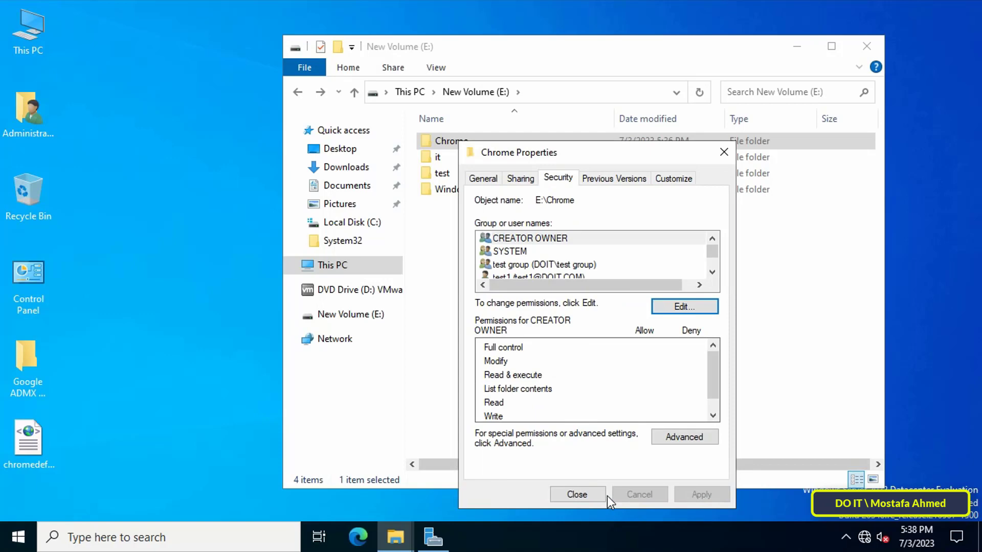
click(577, 494)
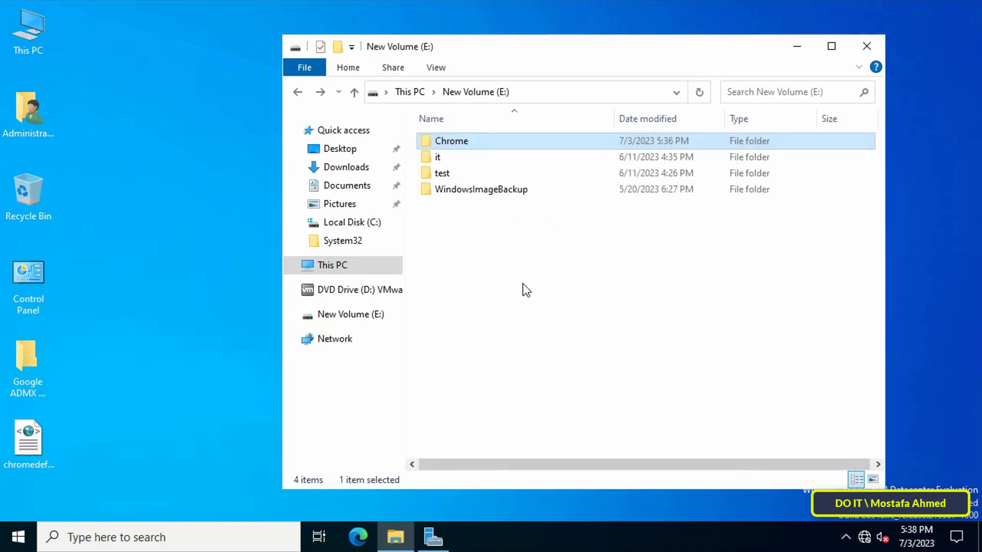
Launch Group Policy Management from Server Manager's Tools menu
click(800, 47)
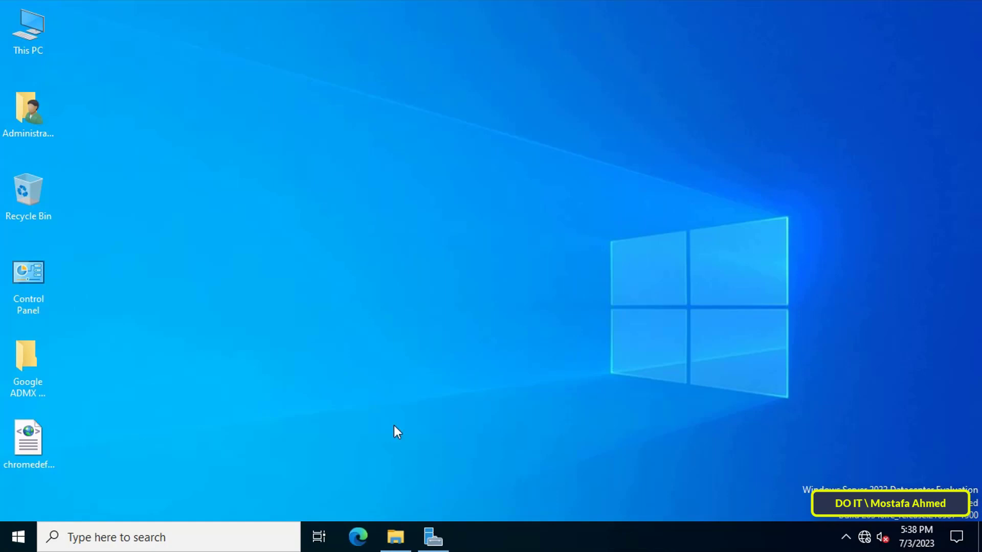
click(433, 537)
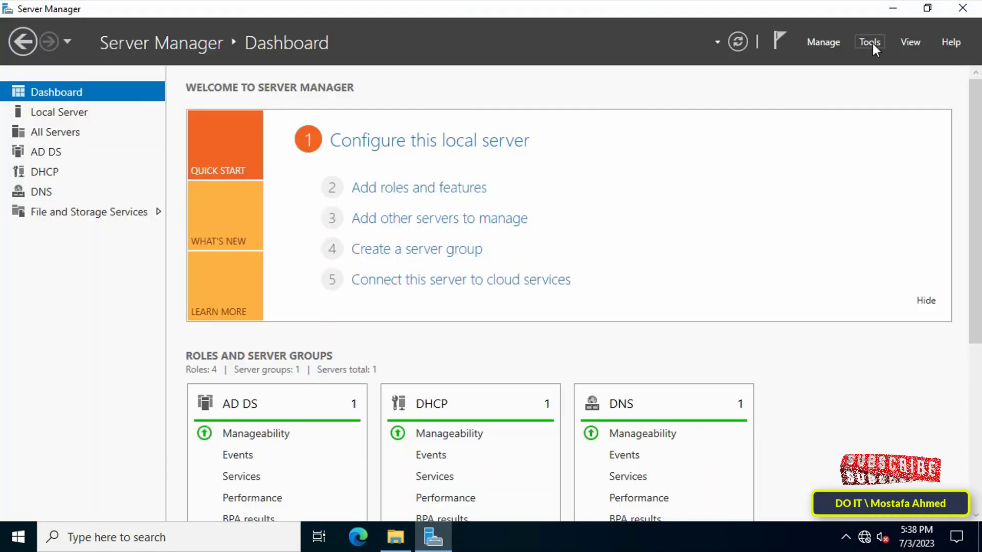
click(871, 42)
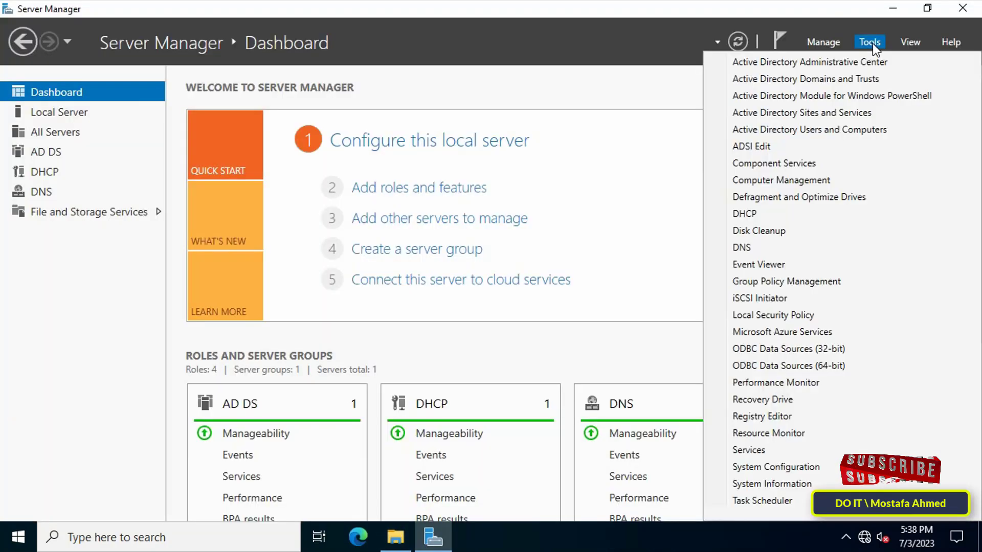
click(896, 281)
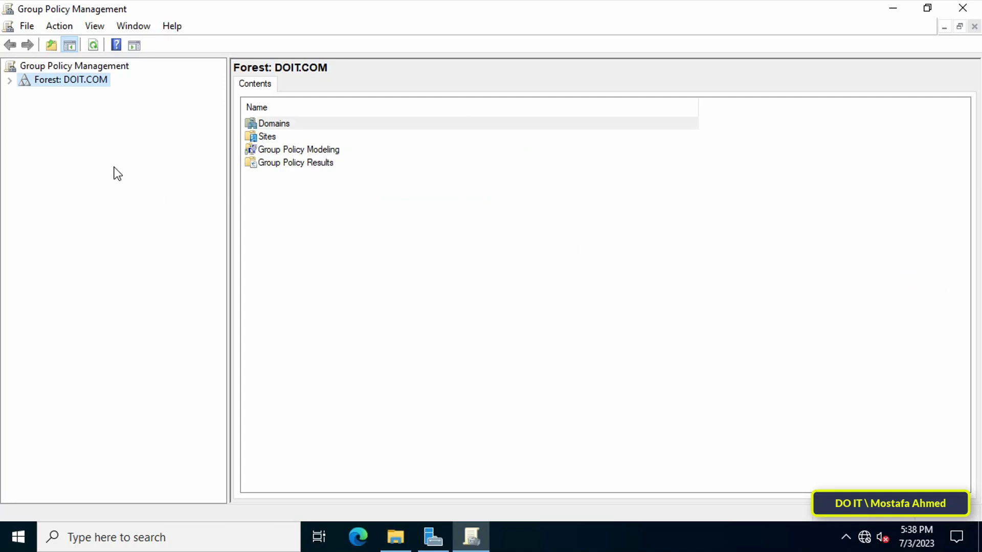
Expand Forest > Domains > DOIT.COM and select the Test OU to list its linked GPOs
click(11, 85)
click(25, 96)
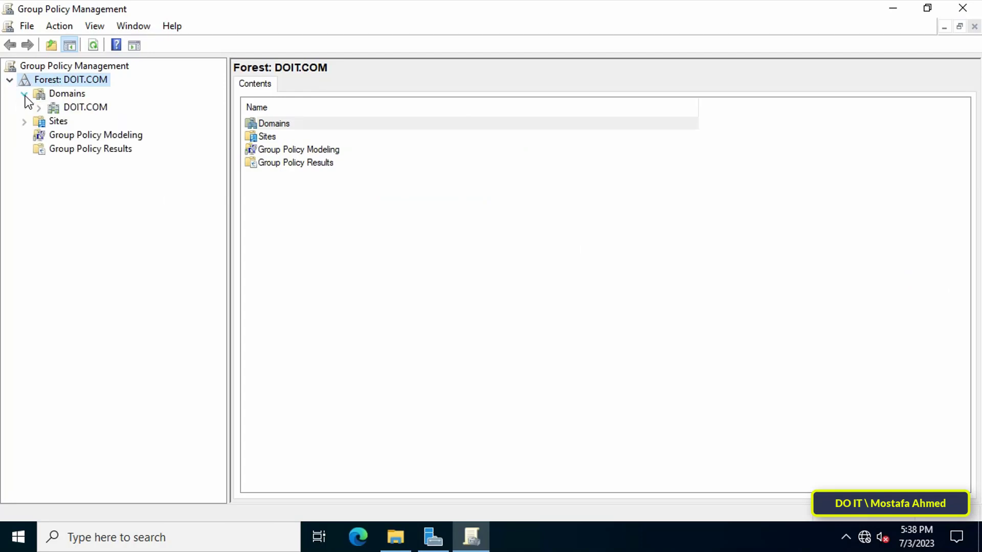
click(47, 111)
click(40, 109)
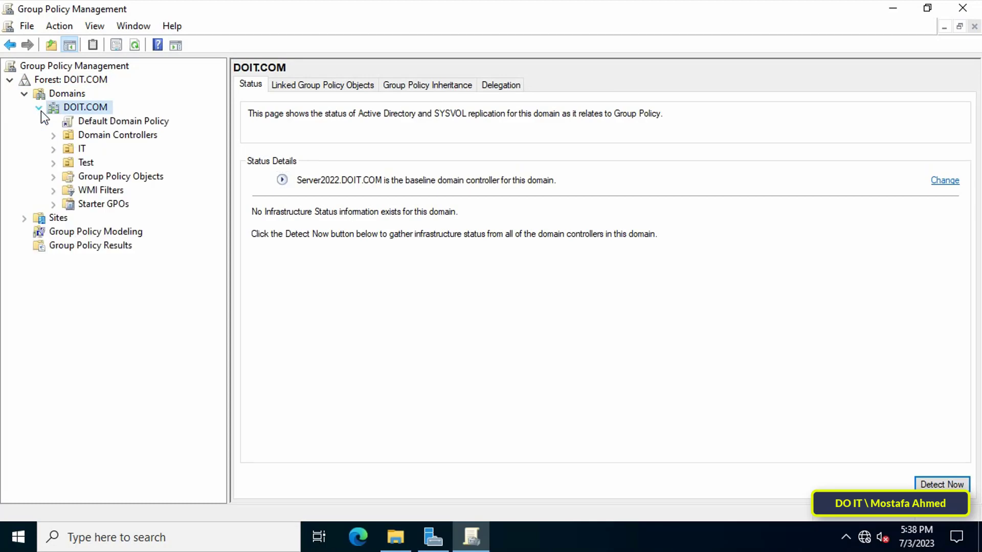
click(86, 163)
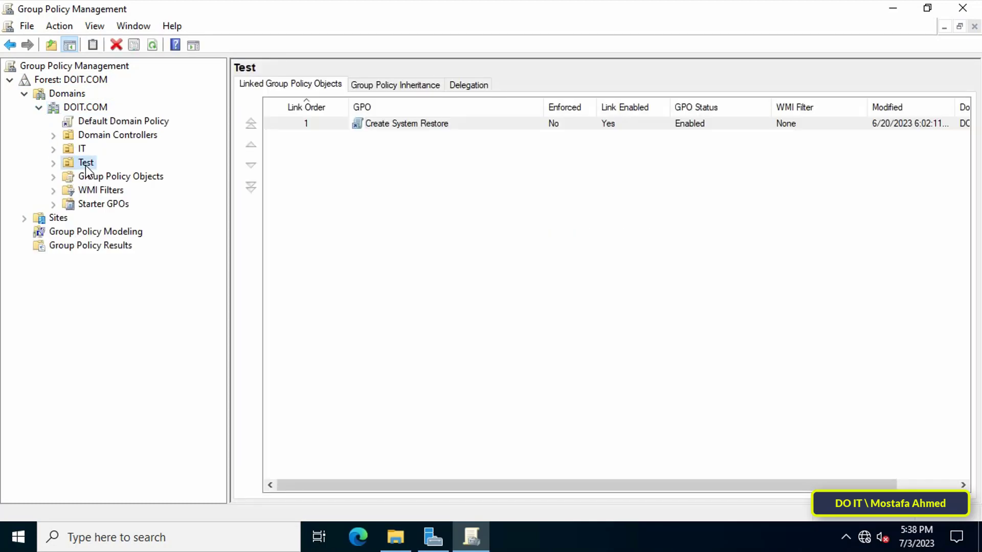
Create a GPO named 'Chrome Default Browser' linked to the Test OU and select it
right_click(87, 166)
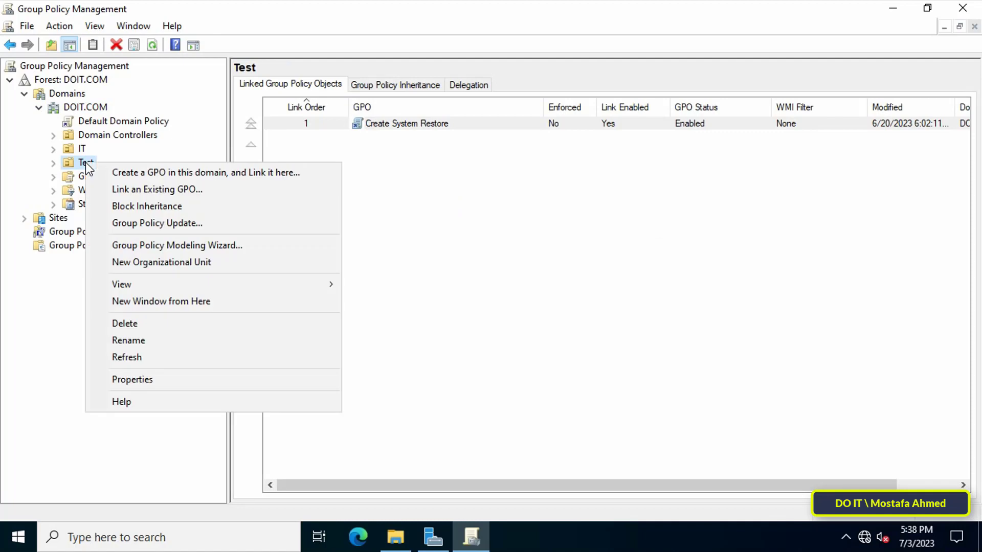
click(302, 174)
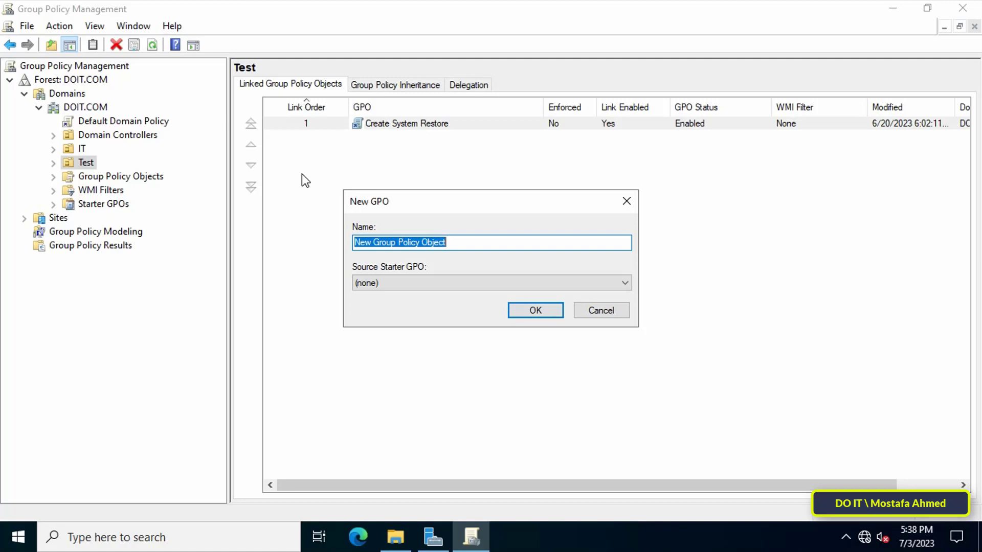
text(Chrome Default Browser)
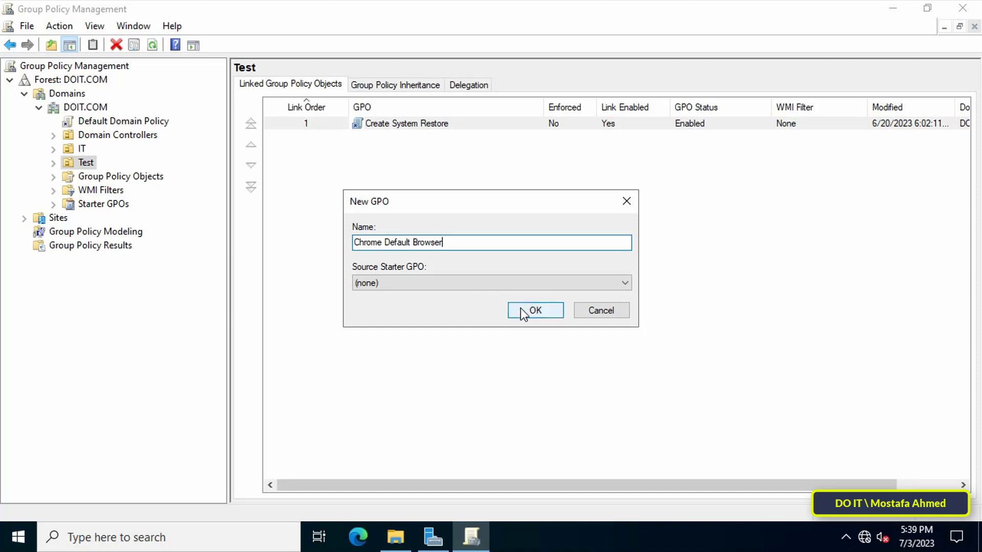
click(520, 310)
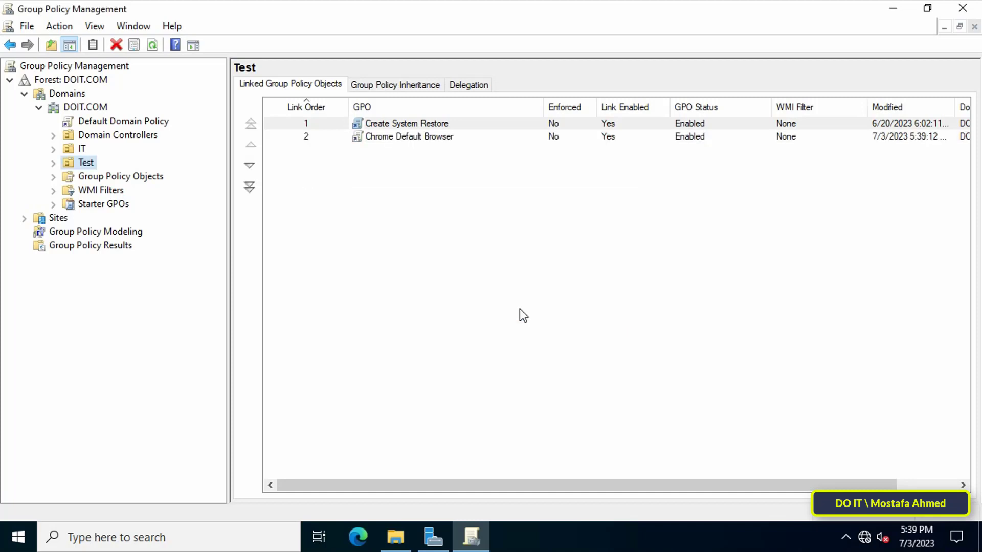
click(429, 145)
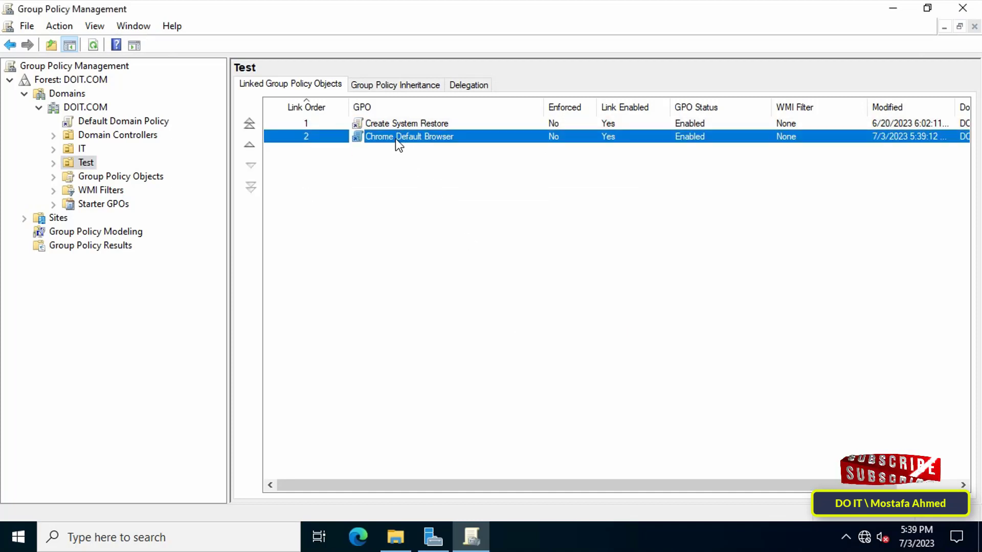
Edit the Chrome Default Browser GPO maximized, showing Computer Configuration > Policies > Administrative Templates
right_click(440, 137)
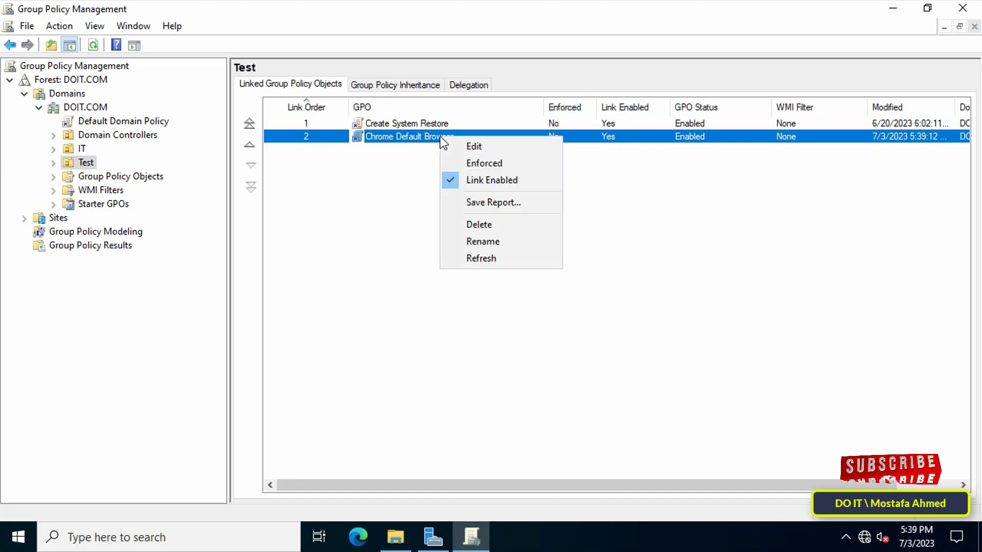
click(541, 145)
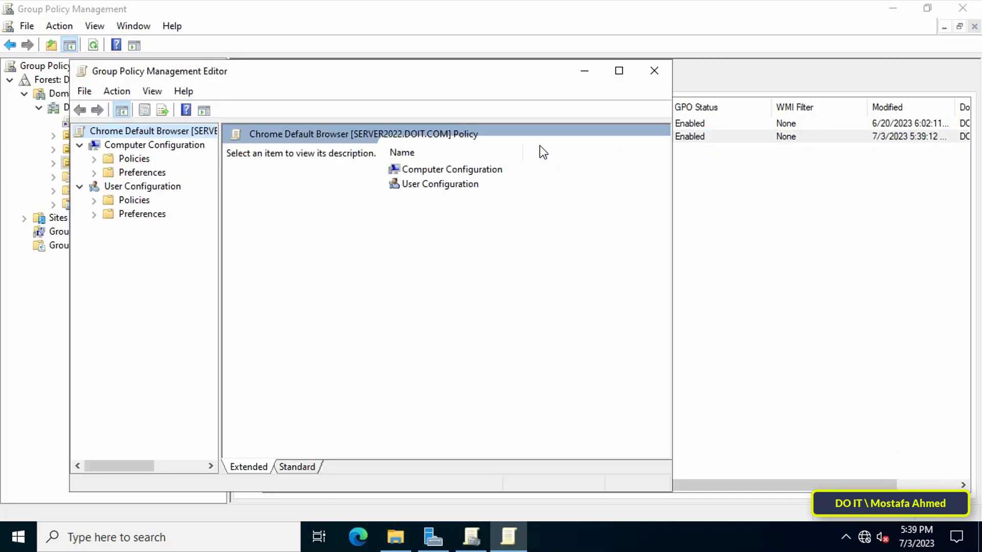
click(618, 71)
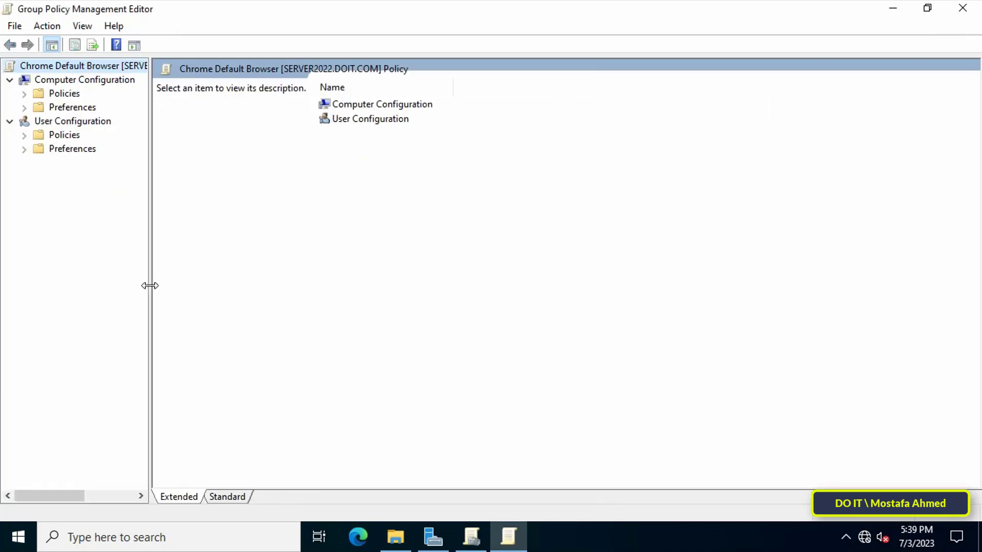
drag(150, 285, 209, 287)
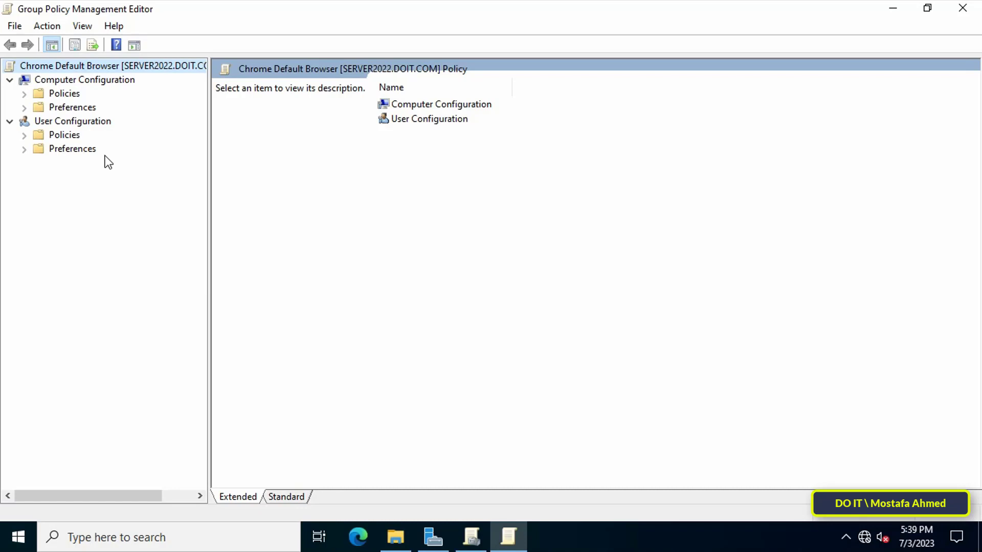
click(87, 81)
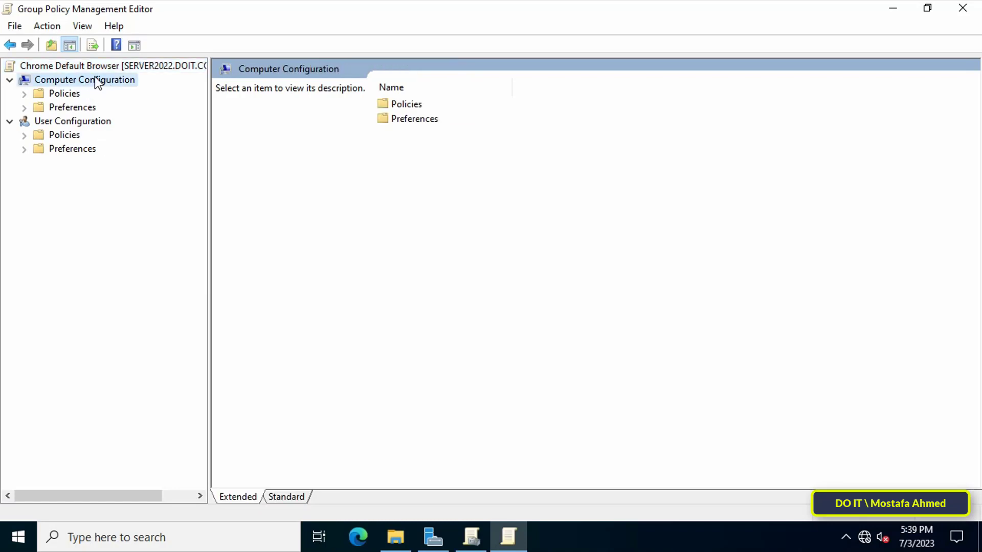
click(29, 93)
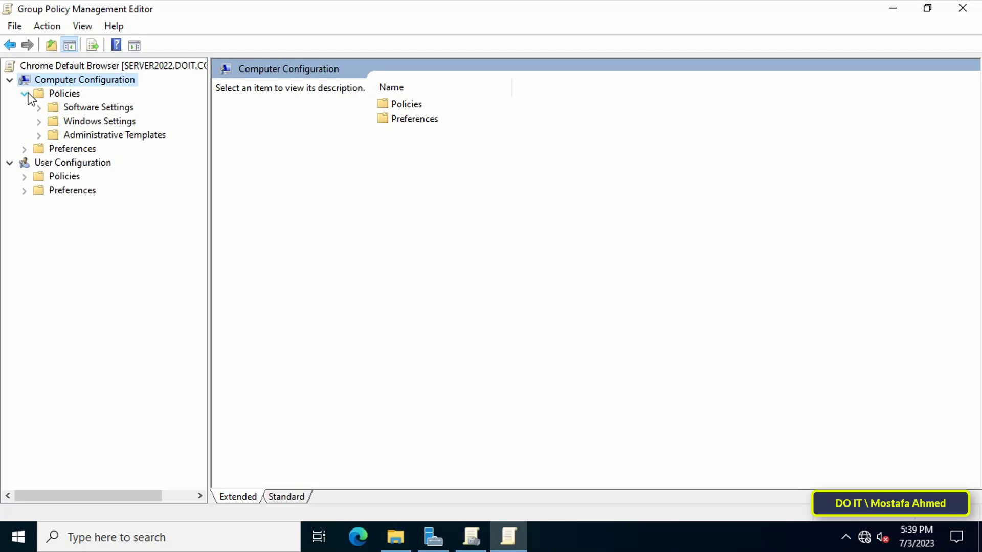
click(122, 136)
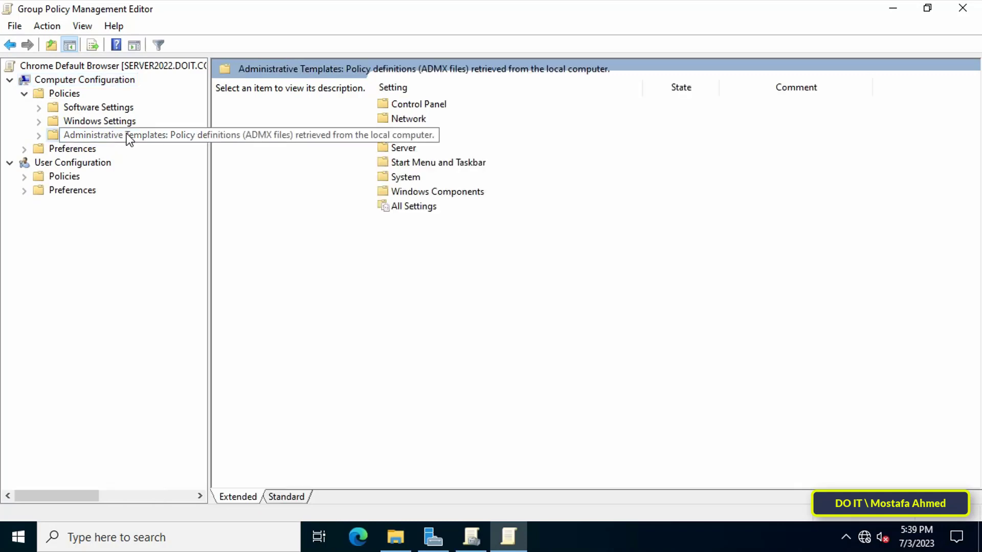
Add chrome.adm from the Desktop's Google ADMX policy_templates\windows\adm\en-US folder as a policy template
right_click(127, 133)
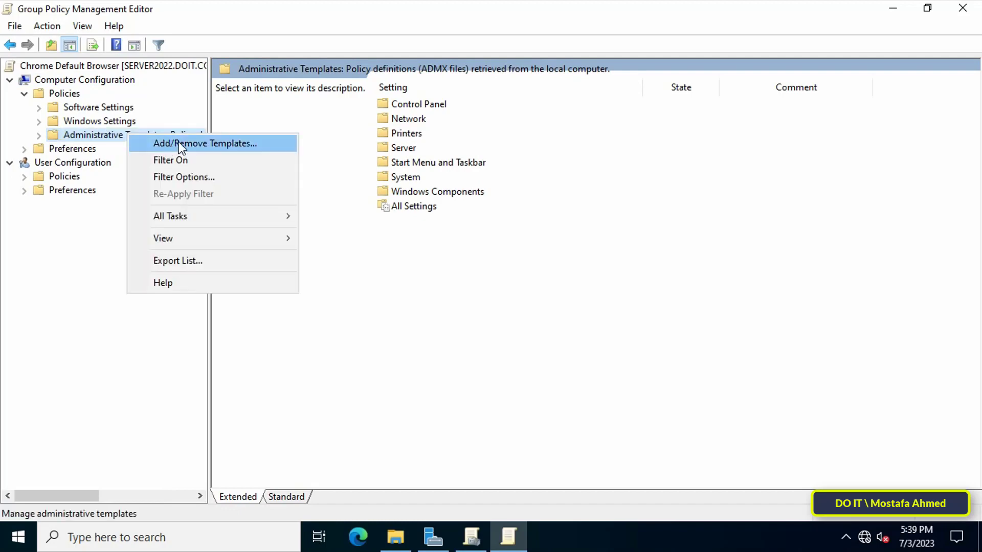
click(194, 142)
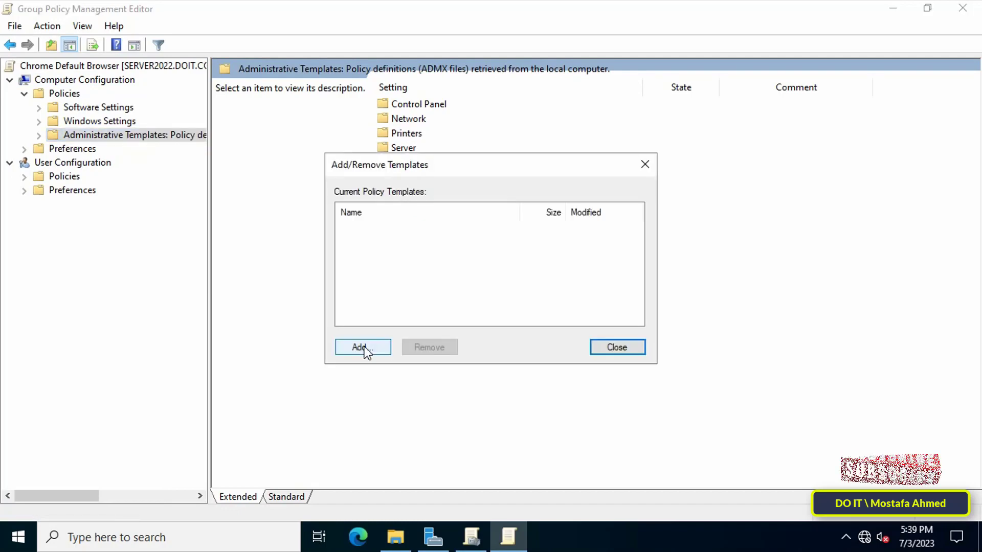
click(363, 348)
click(386, 180)
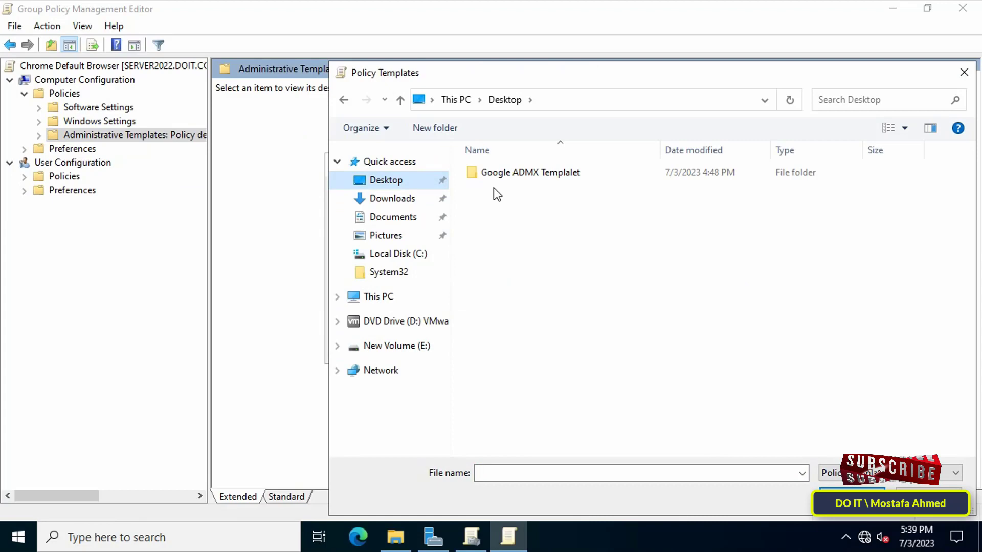
double_click(533, 176)
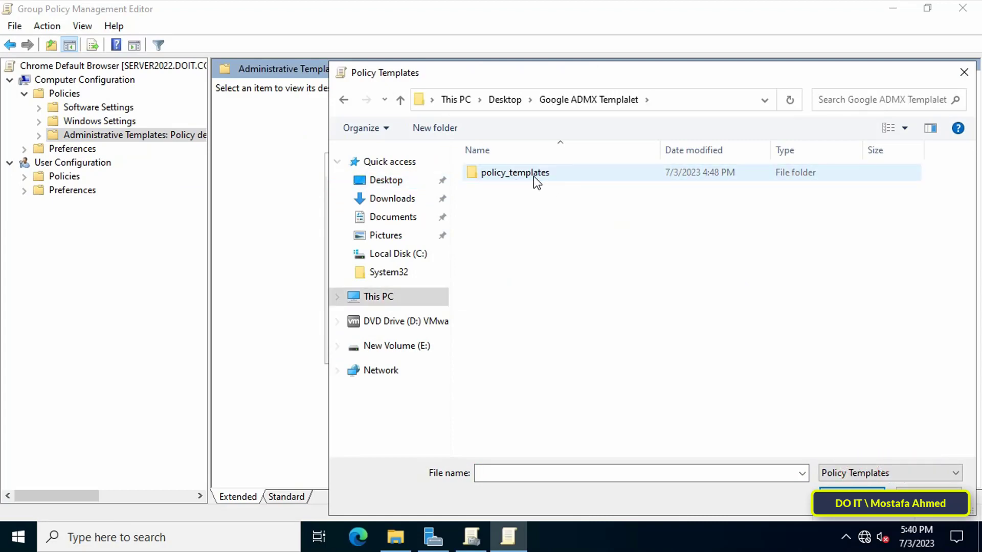
double_click(533, 176)
double_click(520, 203)
double_click(521, 170)
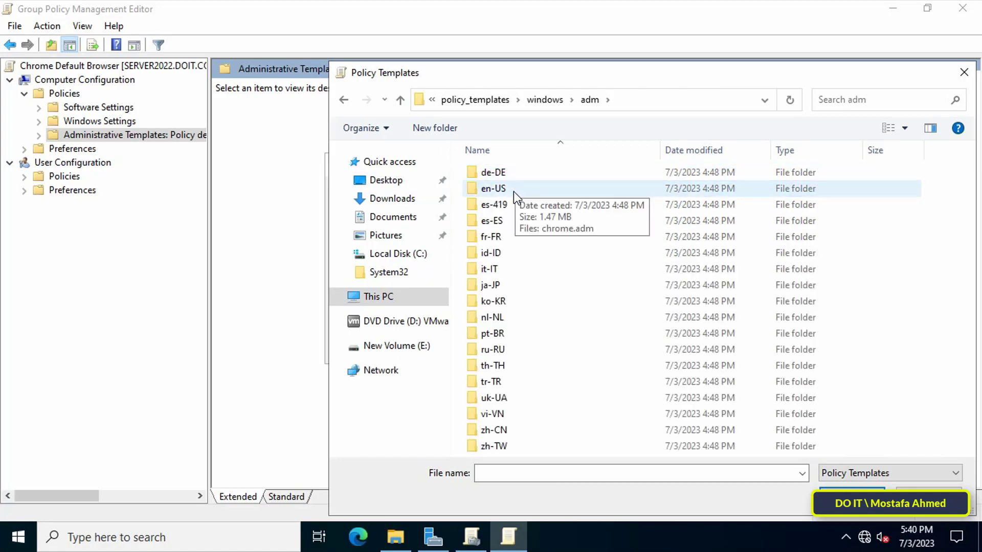
double_click(513, 192)
double_click(525, 174)
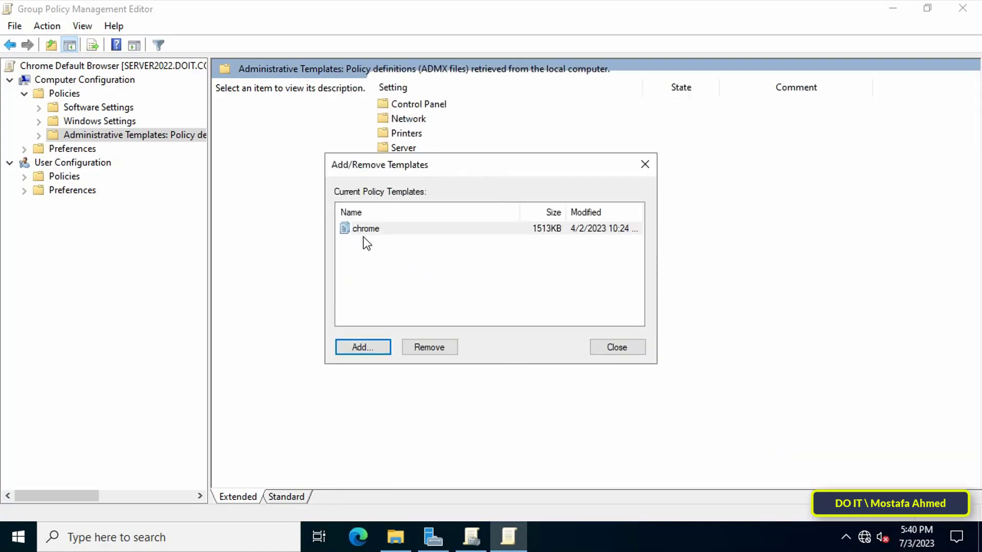
click(591, 351)
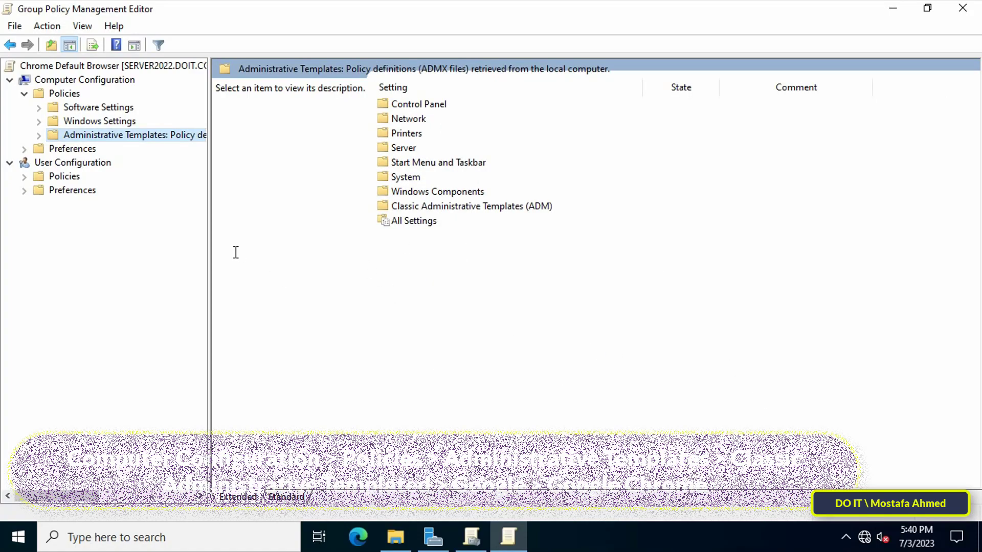
Expand Administrative Templates > Classic Administrative Templates (ADM) > Google and show the Google Chrome settings
drag(208, 248, 231, 250)
click(39, 135)
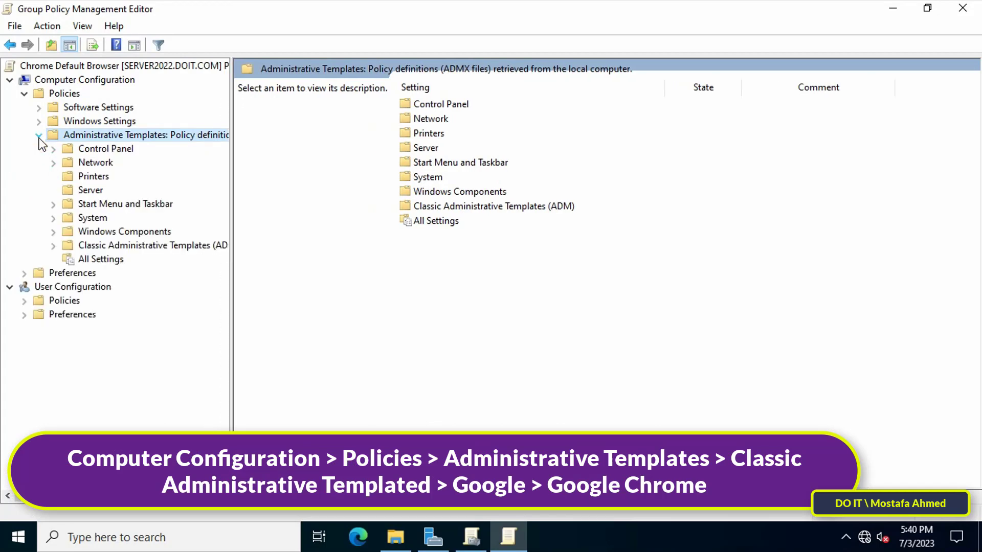
click(118, 245)
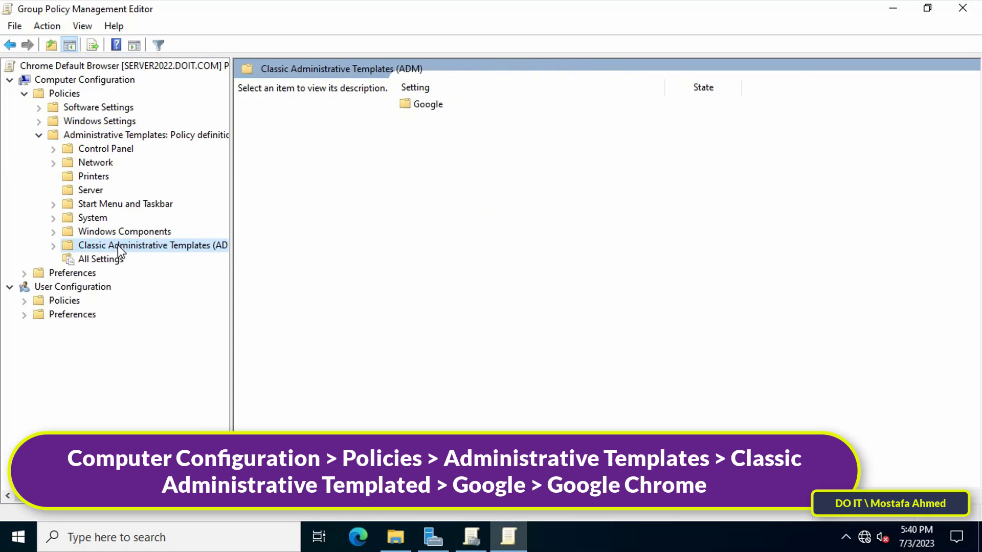
click(53, 247)
double_click(92, 261)
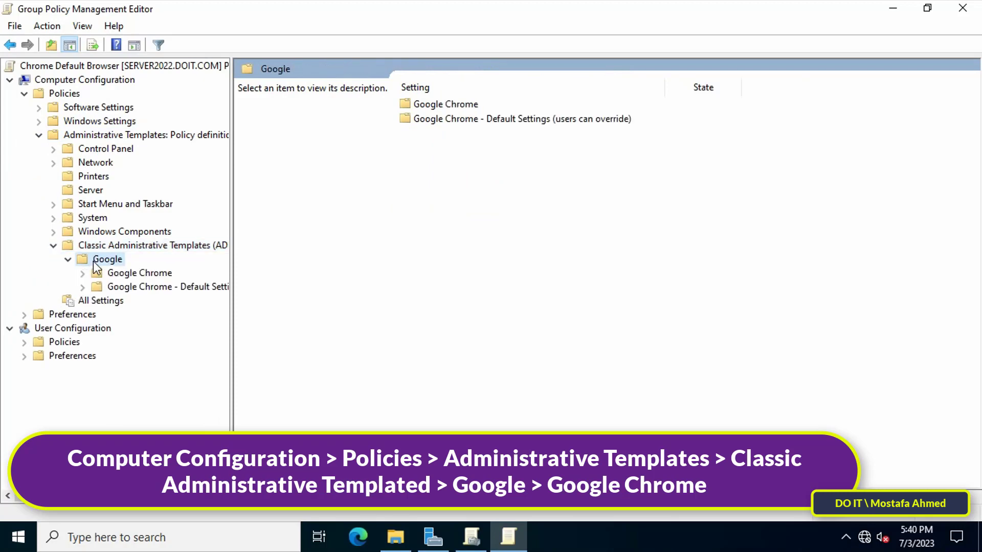
click(114, 275)
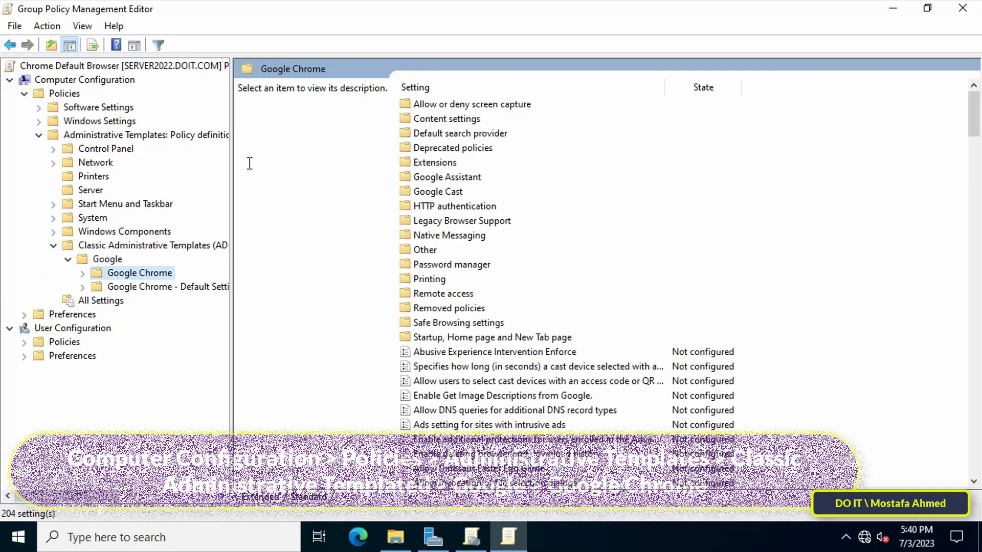
Sort the Chrome settings by name and select Set Google Chrome as Default Browser
click(475, 88)
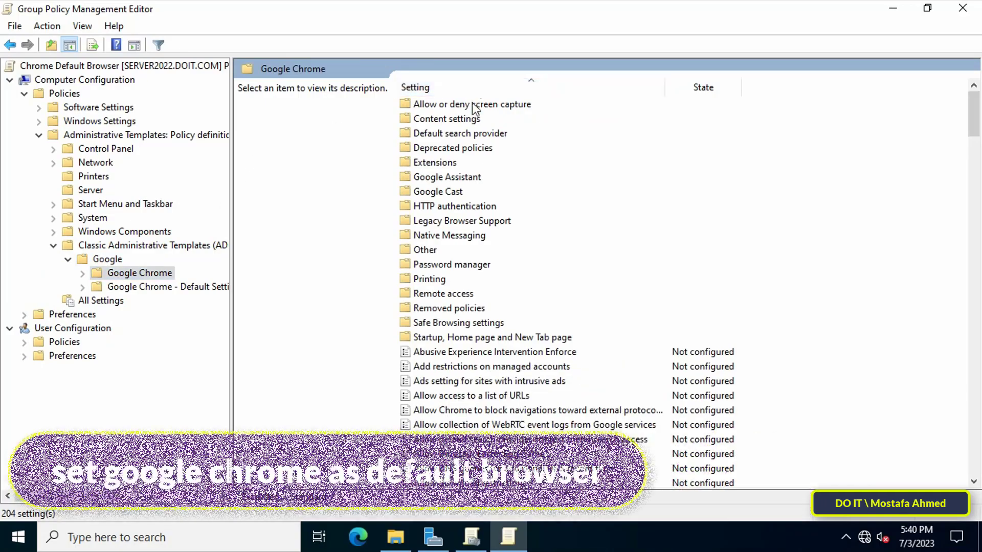
scroll(545, 246, down, 6)
scroll(546, 251, down, 18)
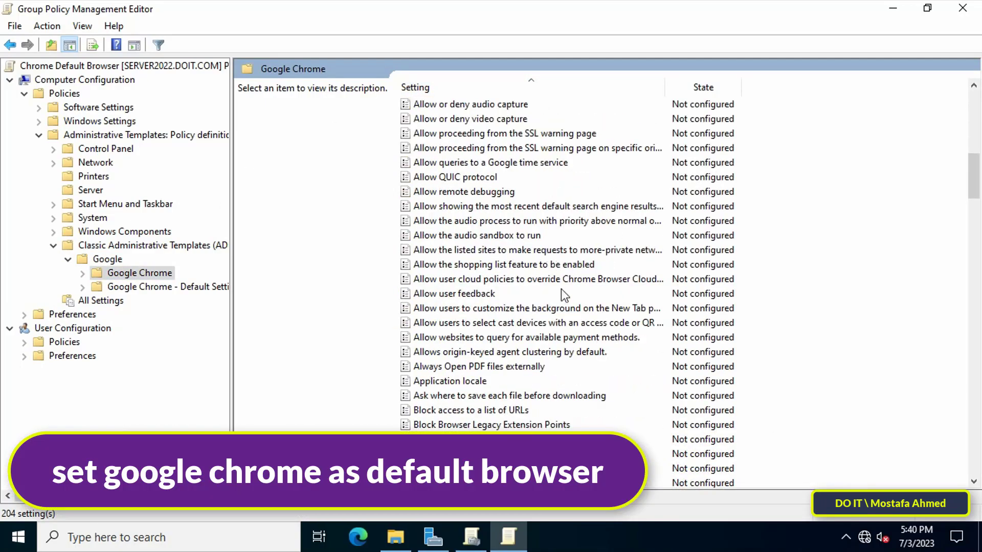
scroll(564, 295, down, 20)
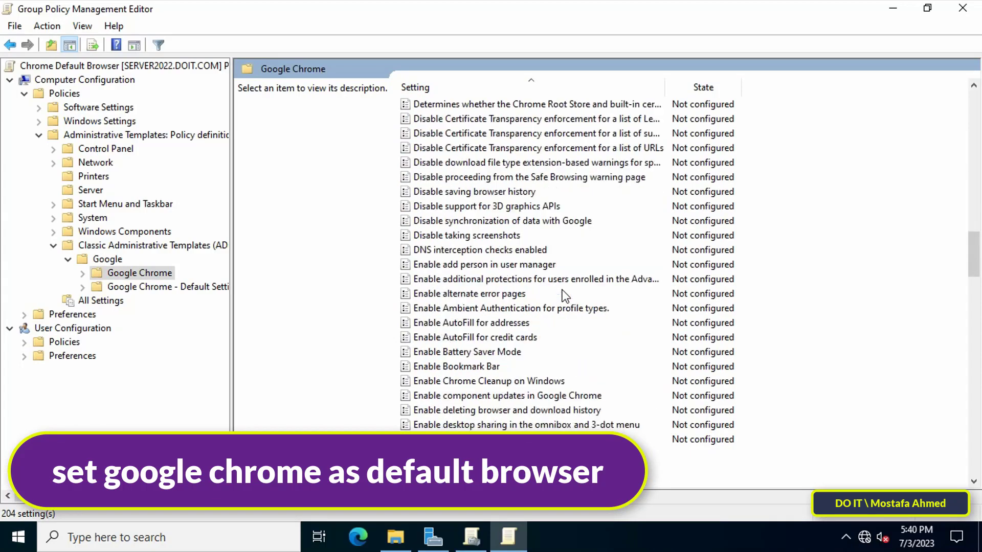
scroll(564, 296, down, 6)
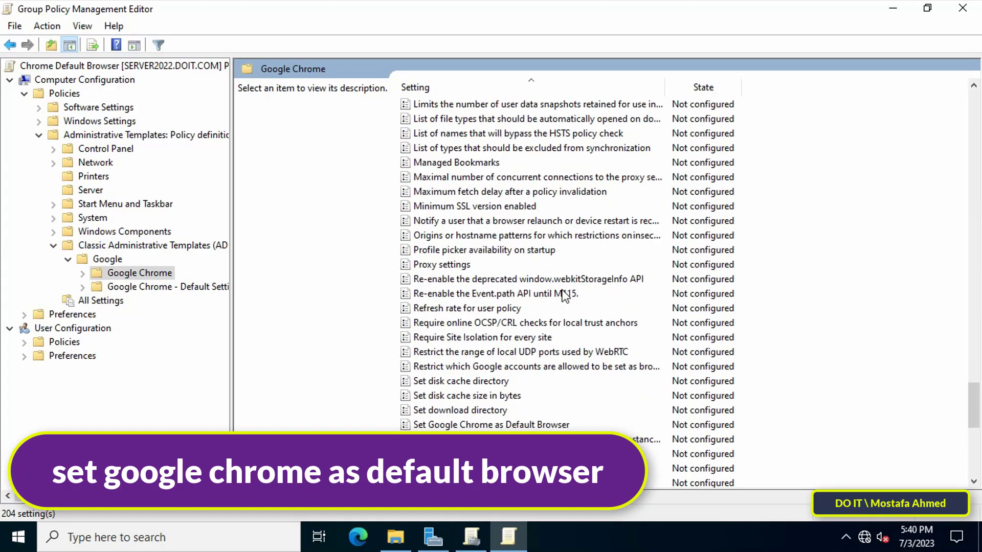
click(560, 341)
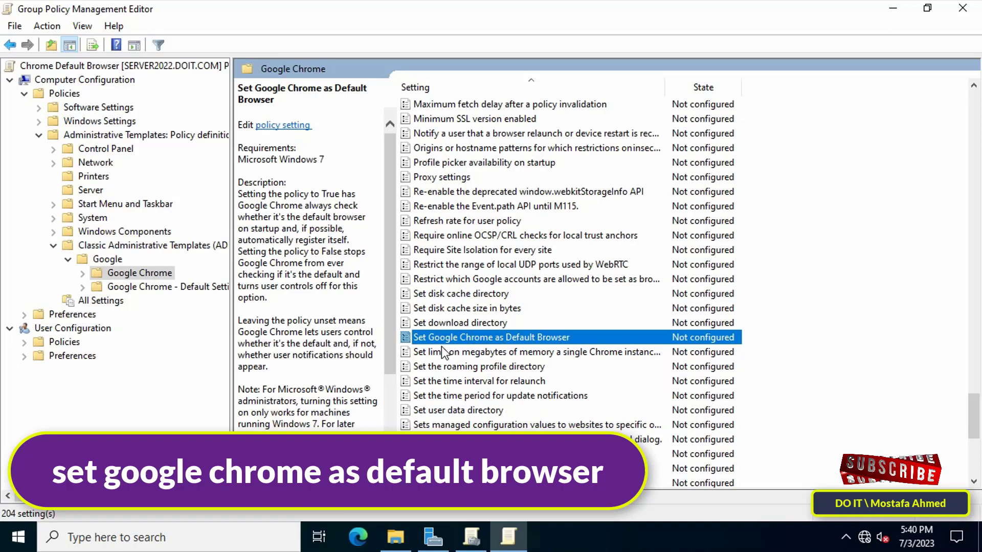
Set the 'Set Google Chrome as Default Browser' policy to Enabled and apply it
double_click(545, 338)
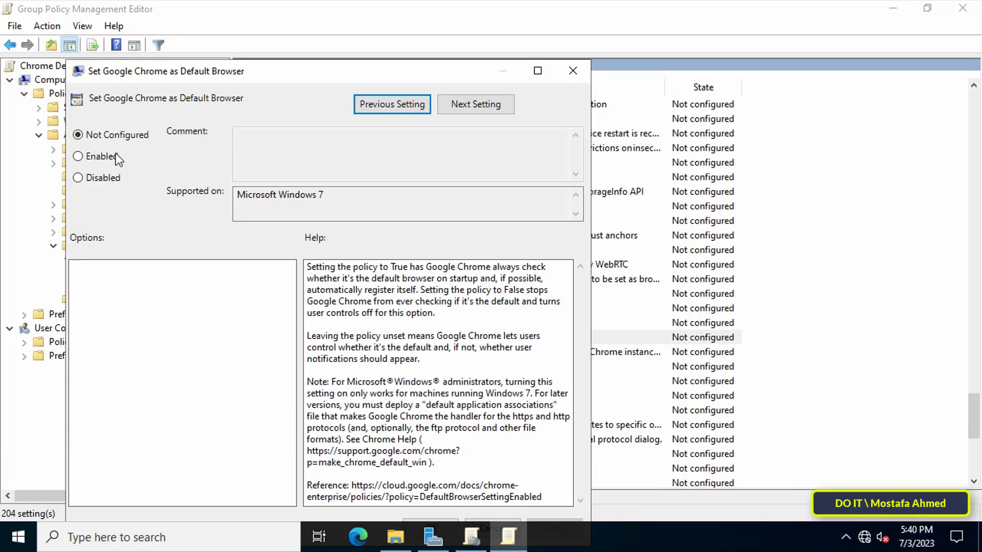
click(113, 159)
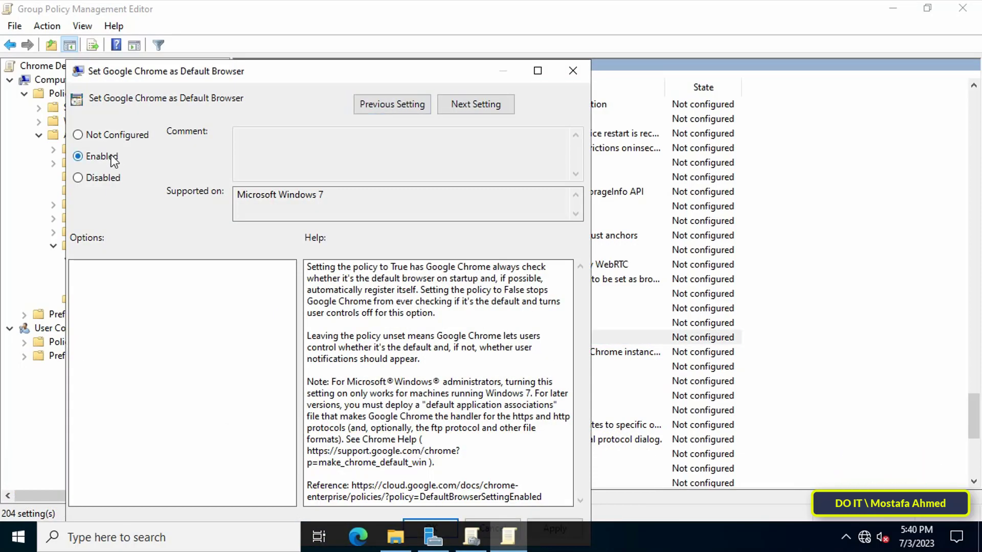
drag(302, 77, 401, 44)
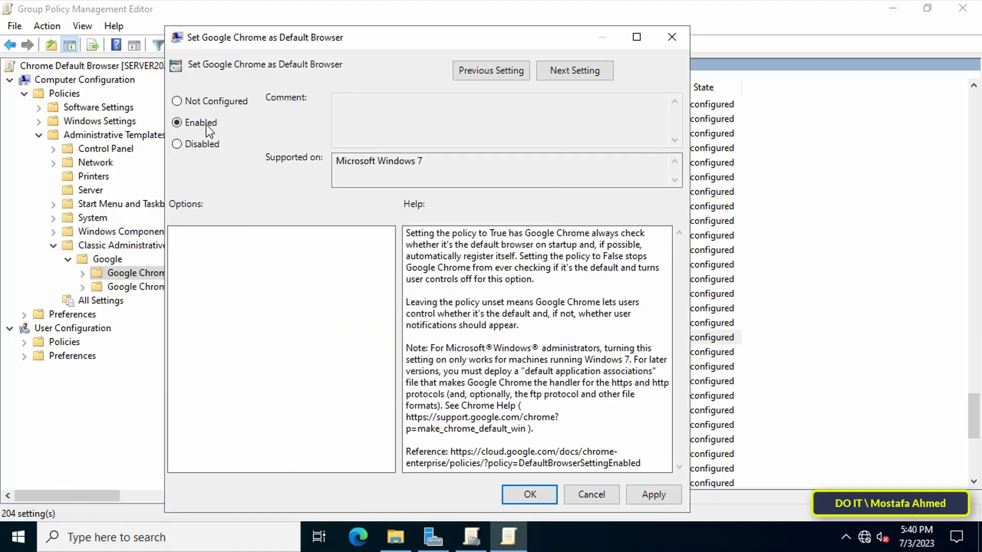
click(658, 495)
click(541, 492)
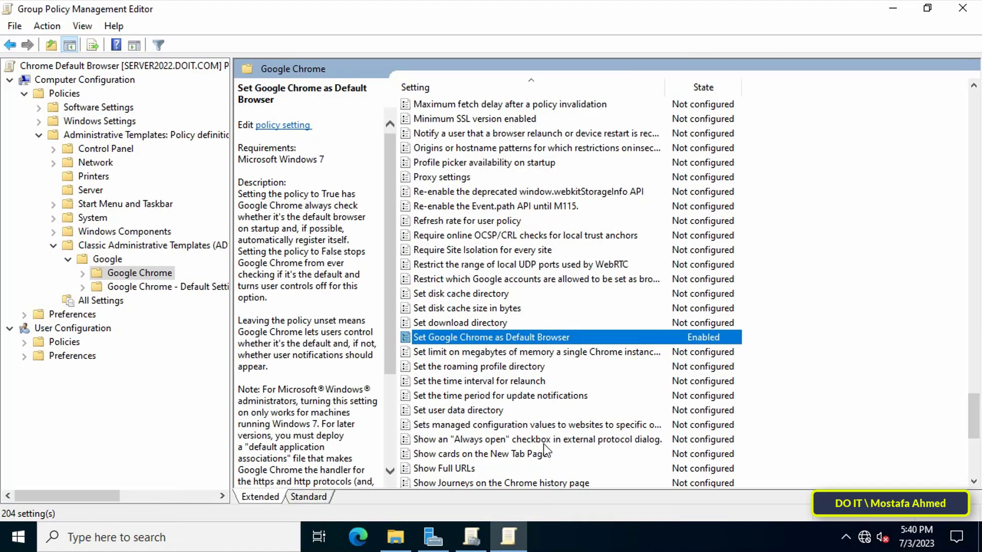
Collapse the Google ADM folders and select Set a default associations configuration file under Windows Components > File Explorer
click(68, 259)
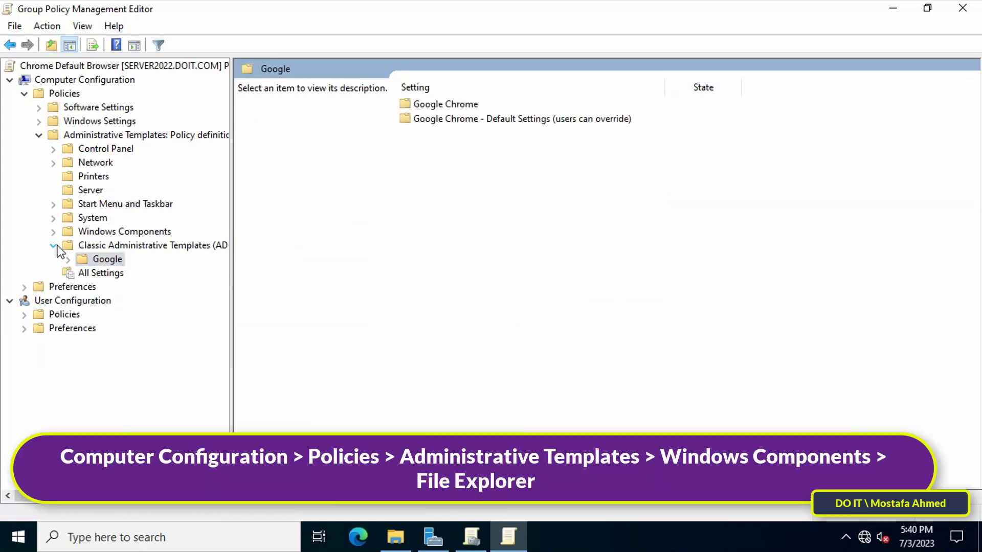
click(53, 246)
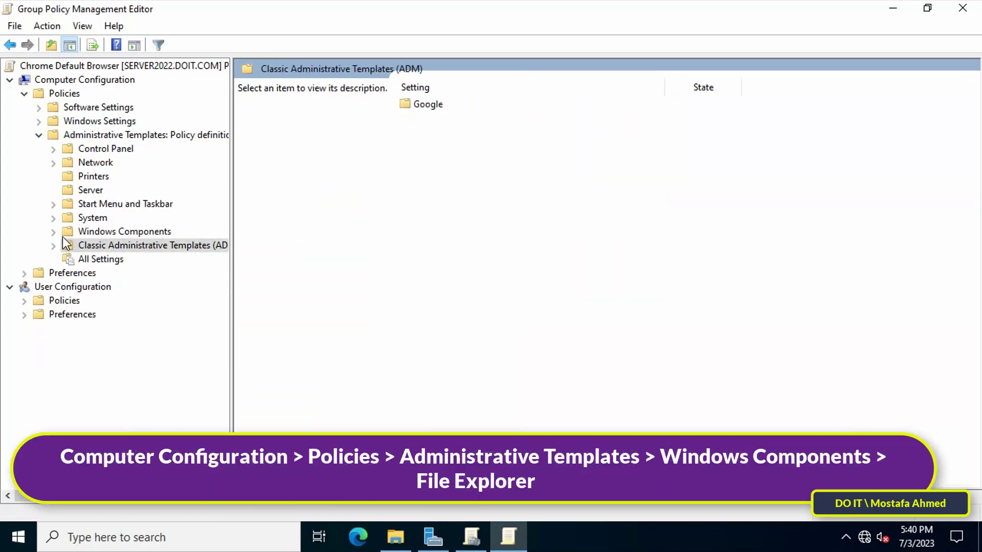
click(94, 233)
click(54, 233)
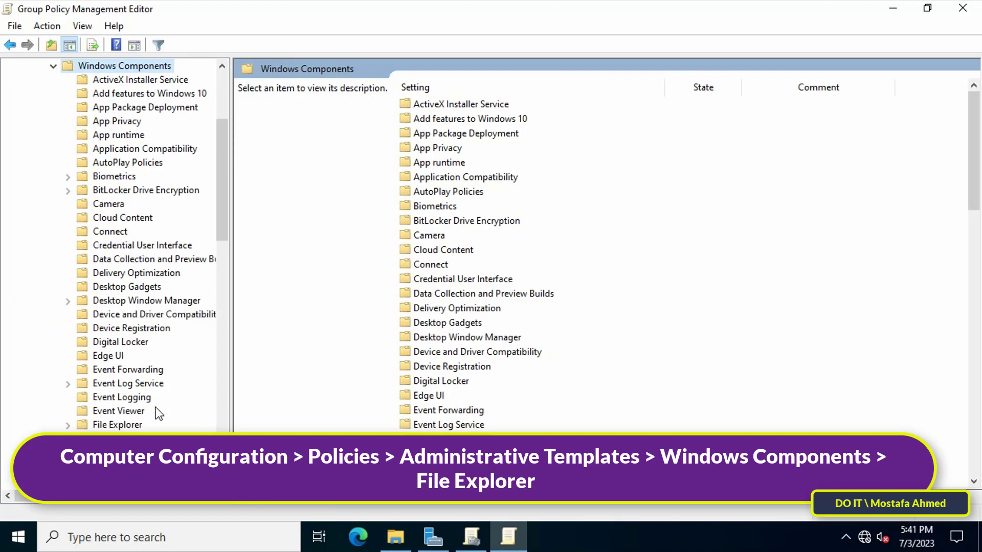
click(118, 425)
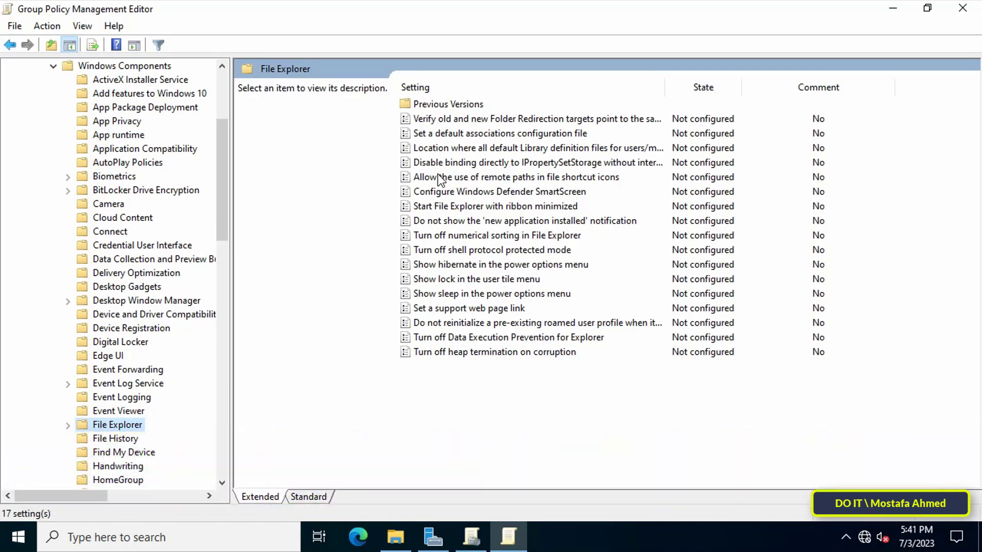
click(530, 134)
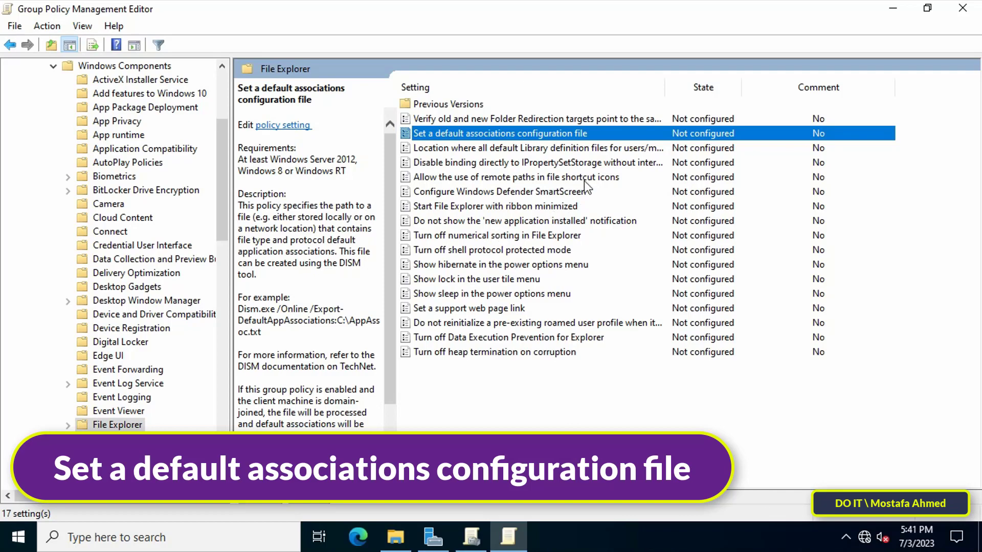
Open the Set a default associations configuration file policy and set it to Enabled
double_click(593, 136)
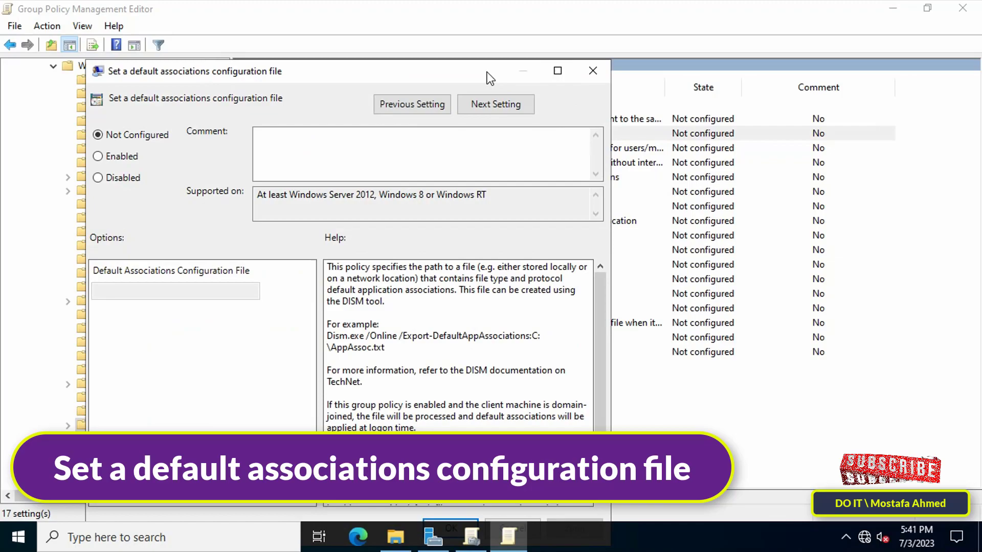
drag(488, 72, 609, 24)
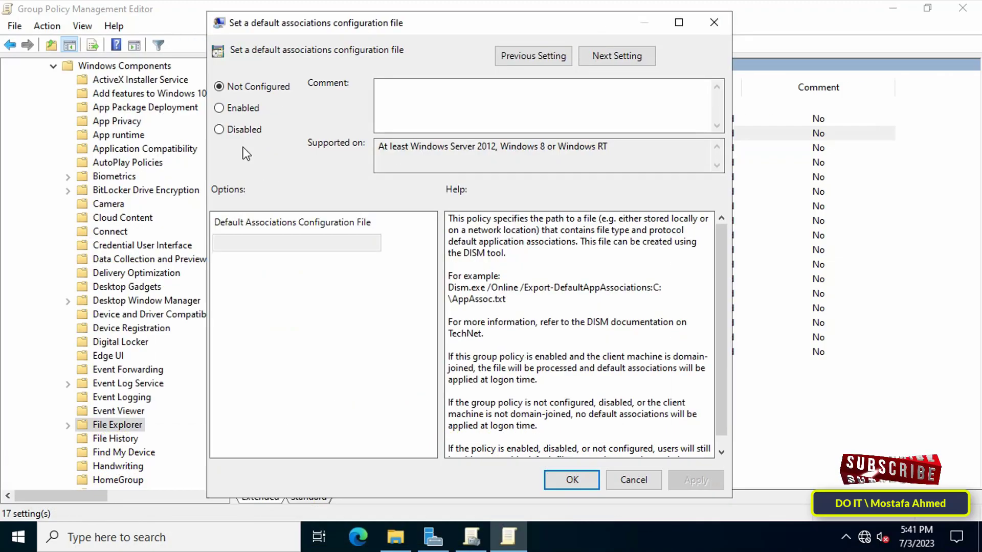
click(240, 108)
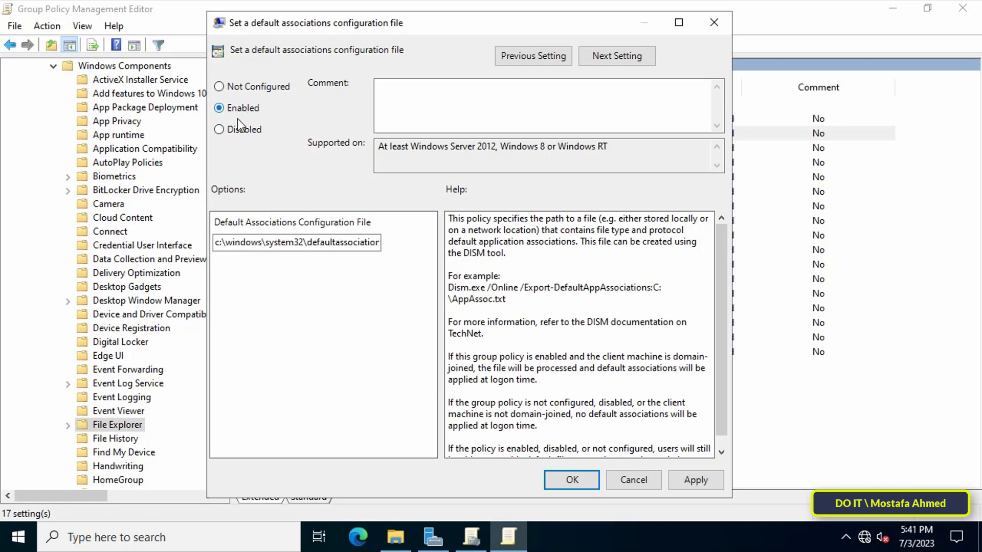
drag(325, 245, 429, 244)
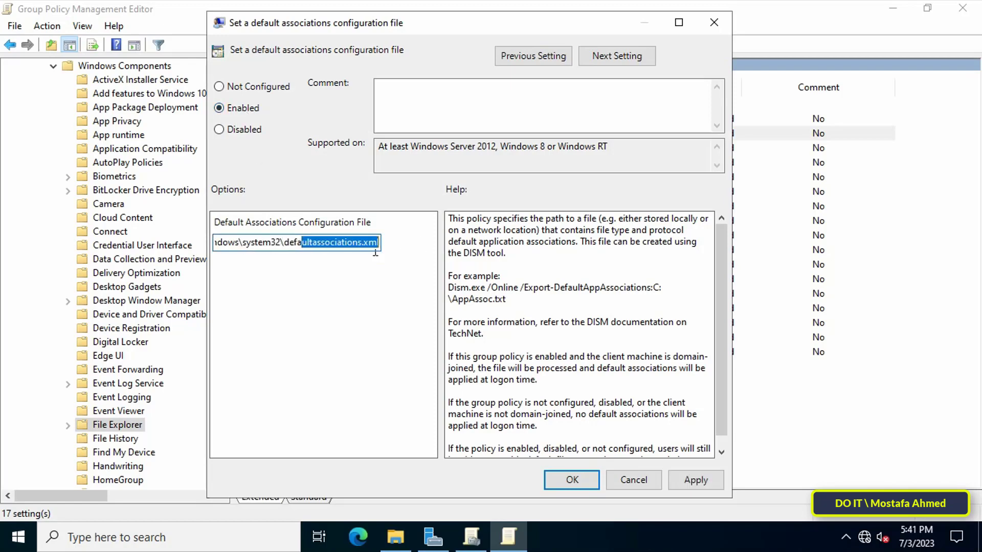
click(320, 243)
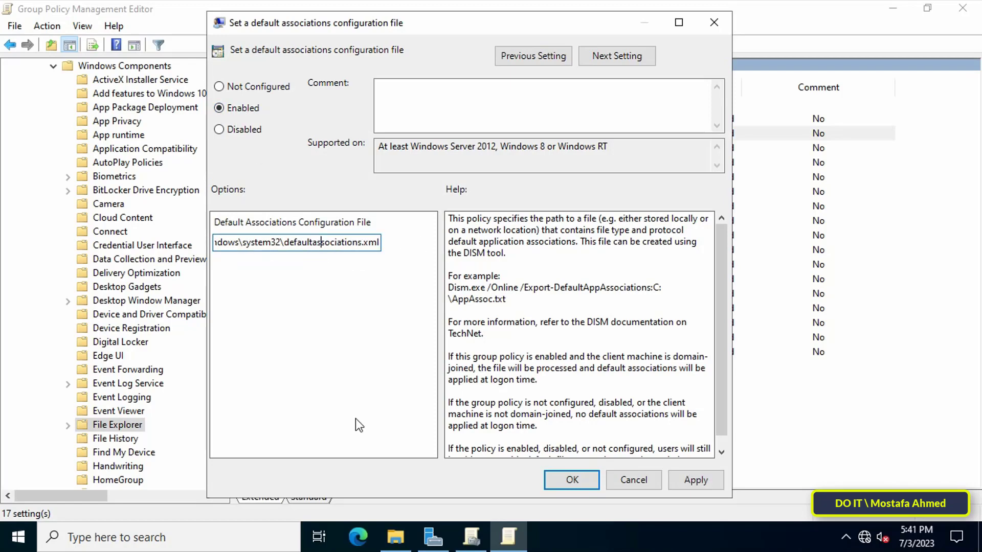
Copy the Chrome folder's network path \\SERVER2022\Chrome from its Sharing properties
click(395, 537)
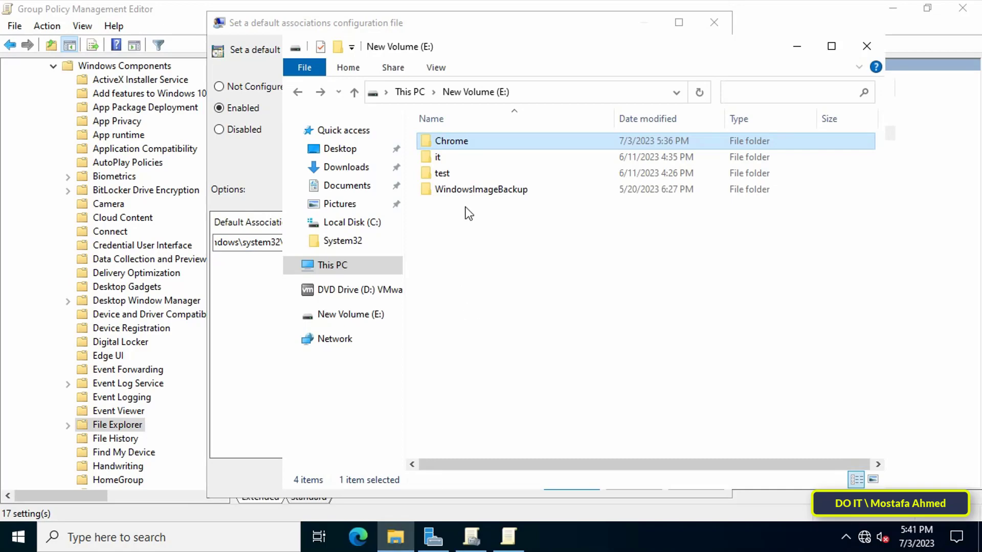
right_click(456, 142)
click(502, 418)
click(525, 180)
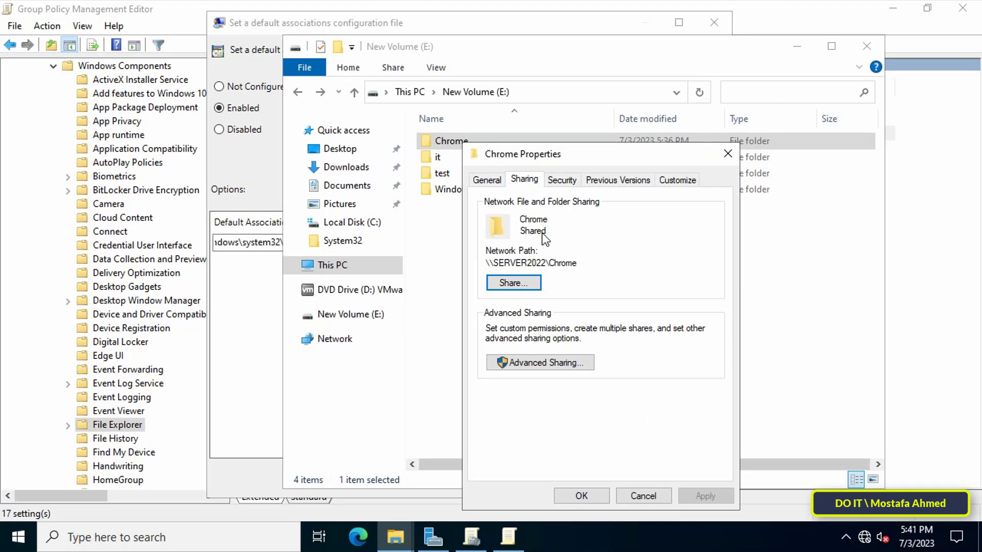
drag(486, 261, 577, 263)
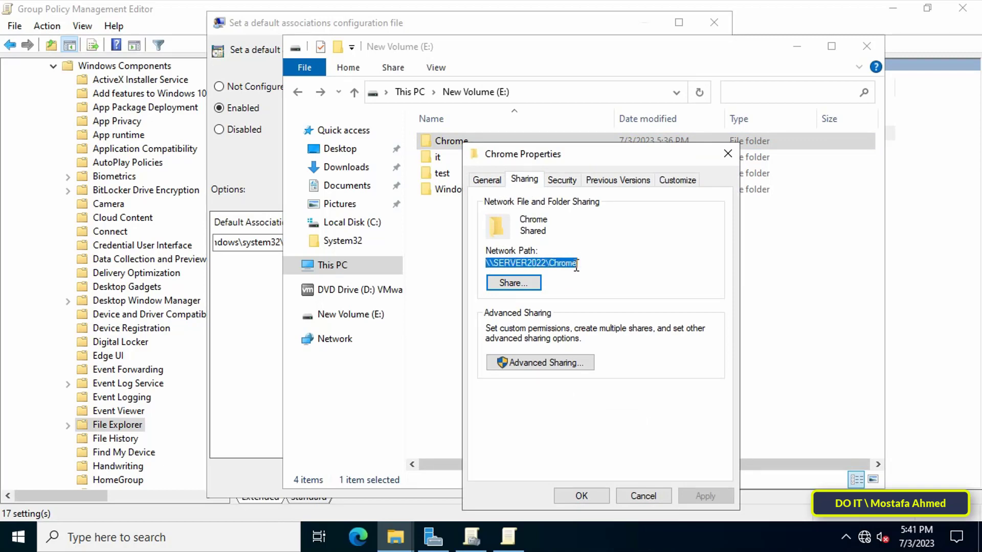
right_click(571, 263)
click(605, 313)
click(581, 495)
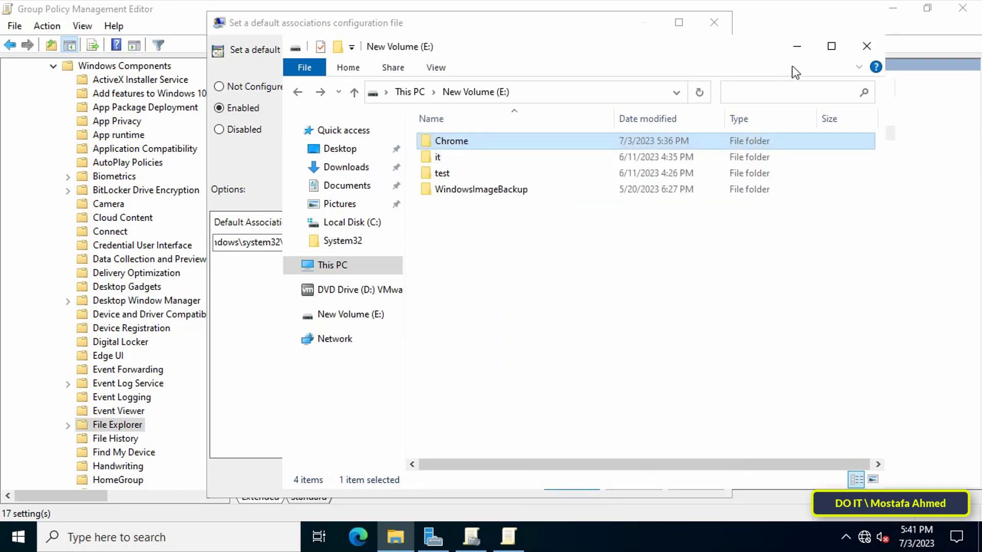
click(796, 46)
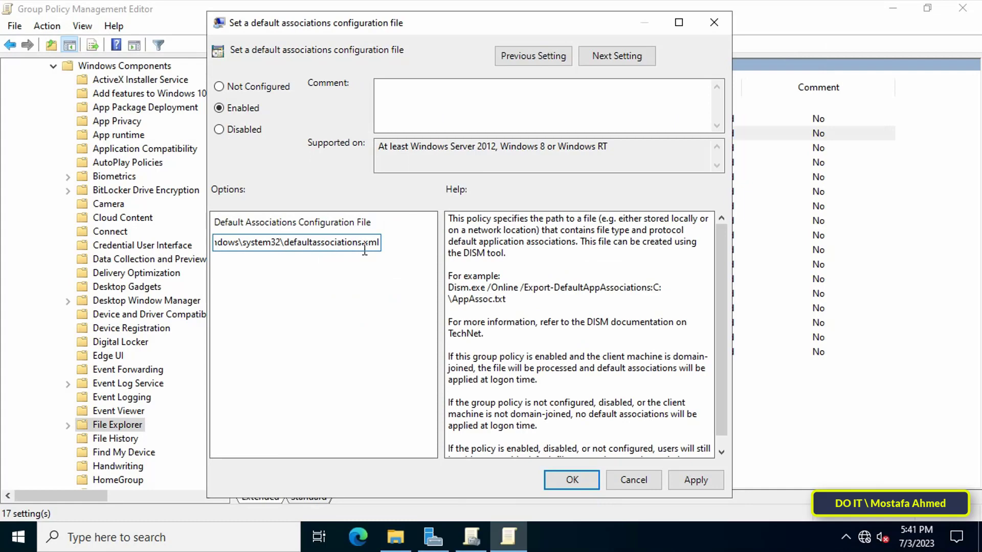
Replace the configuration file path with the pasted \\SERVER2022\Chrome\ share path
drag(364, 251, 163, 239)
key(BackSpace)
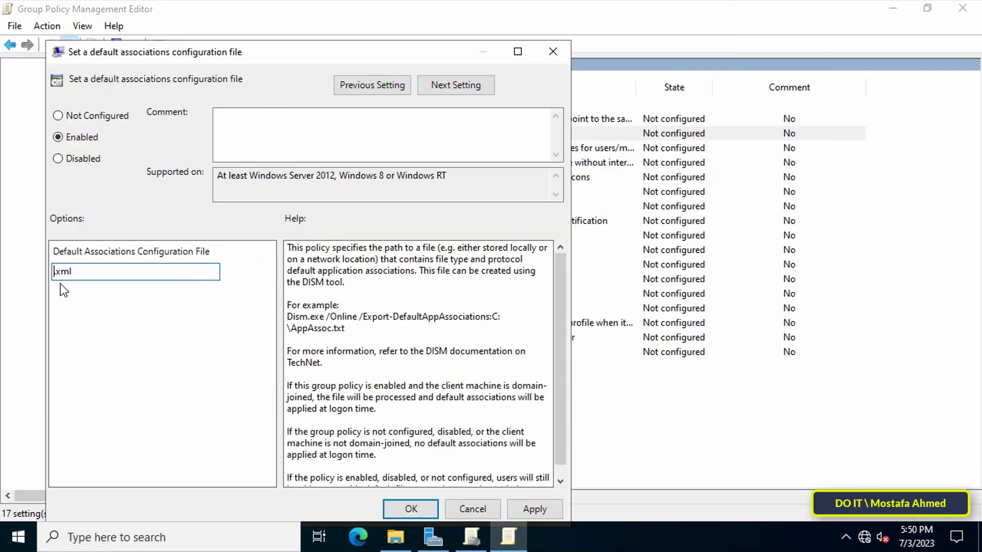
right_click(70, 273)
click(119, 346)
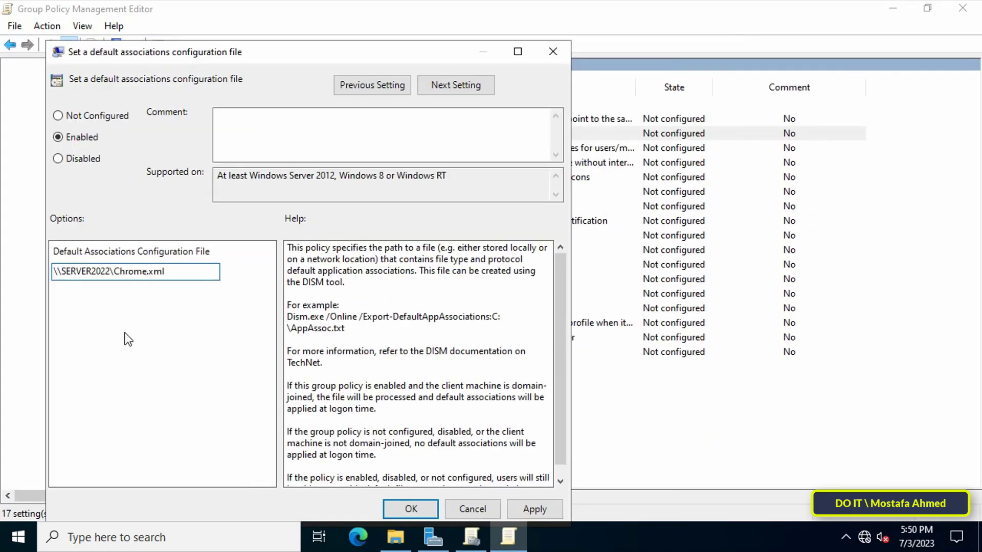
text(\)
Complete the path as \\SERVER2022\Chrome\chromedefault.xml using the copied file name, then apply the policy
click(395, 537)
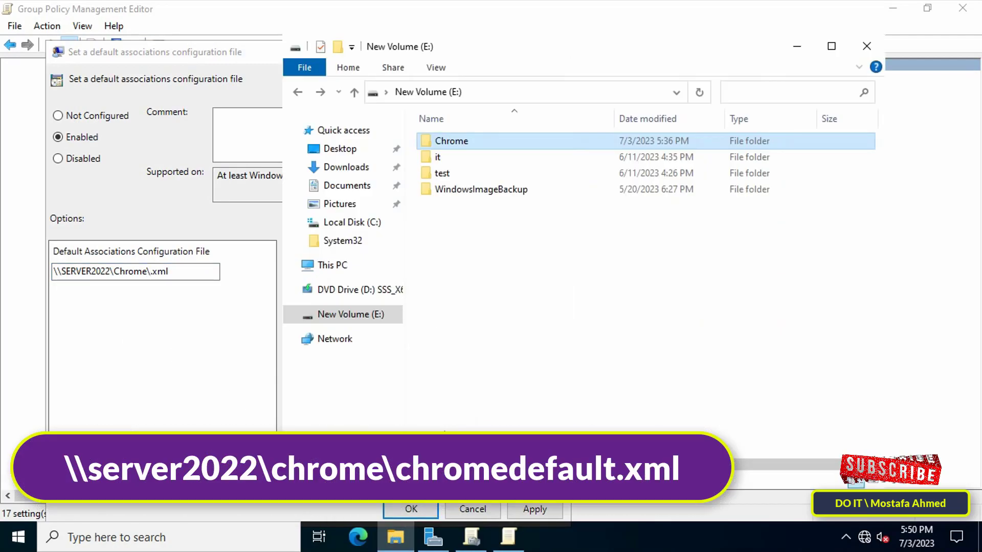
double_click(467, 142)
right_click(467, 142)
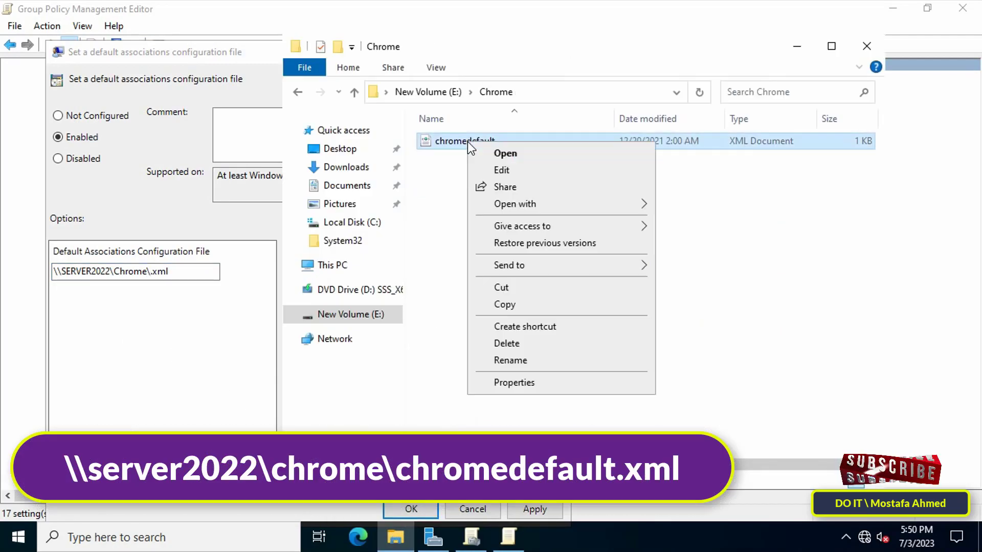
click(526, 365)
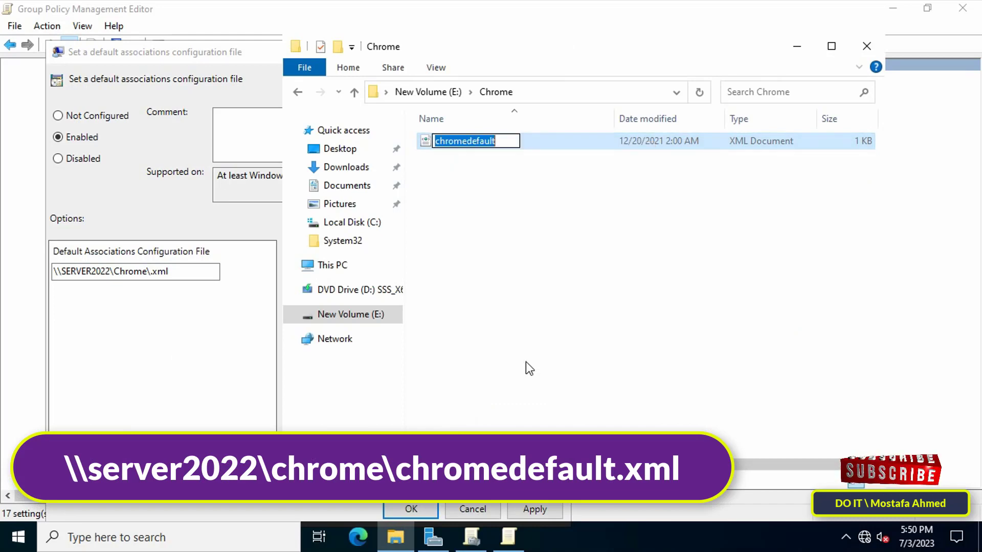
right_click(452, 140)
click(498, 187)
click(521, 302)
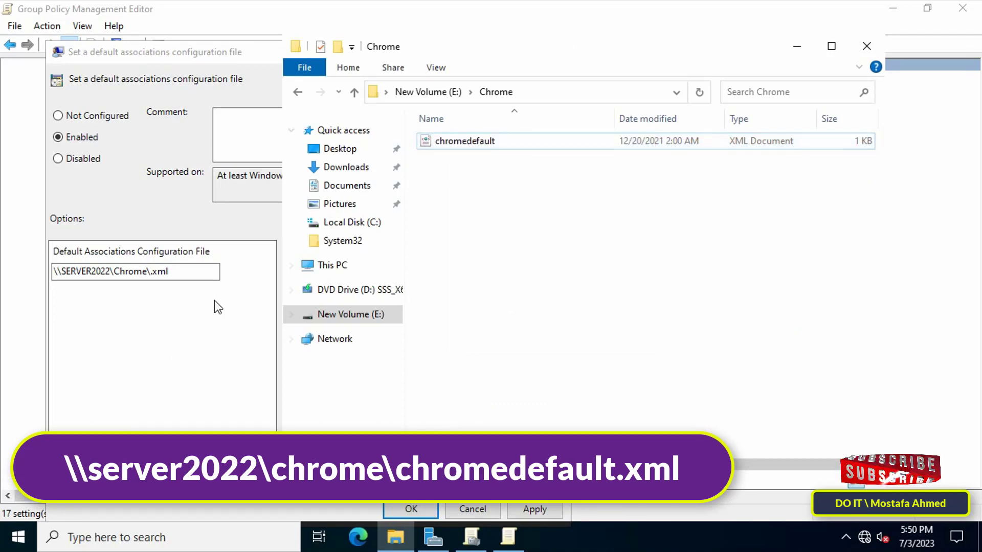
right_click(150, 274)
click(195, 336)
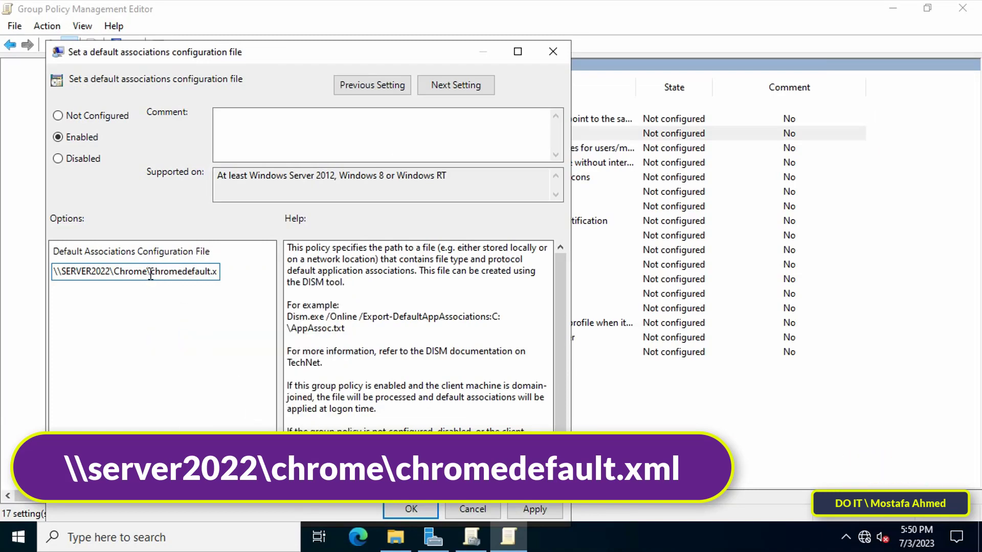
drag(147, 271, 250, 273)
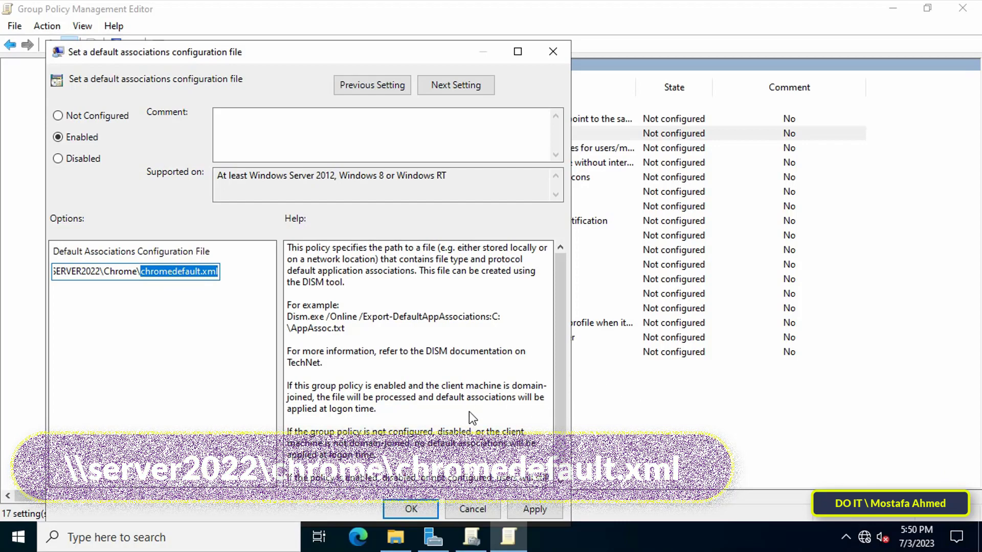
click(529, 509)
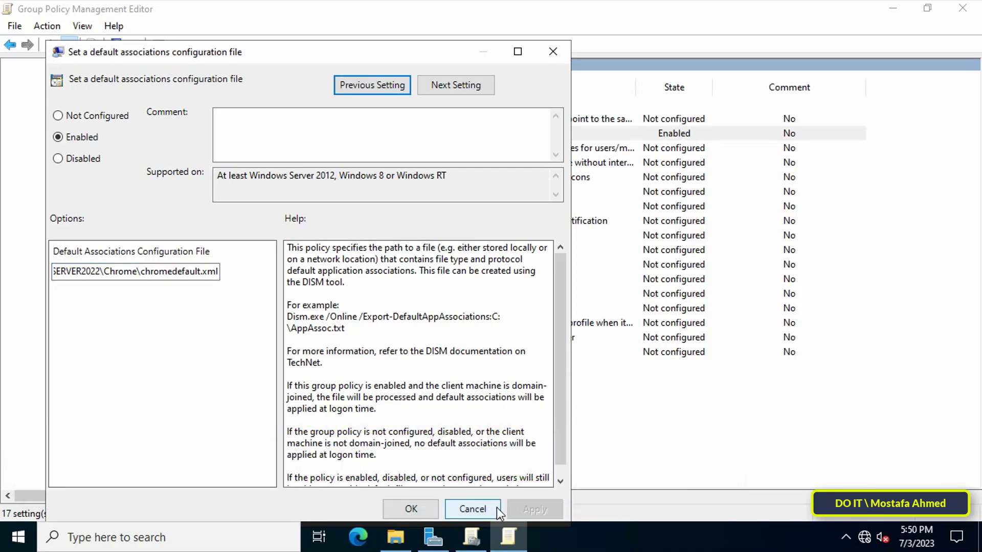
click(421, 511)
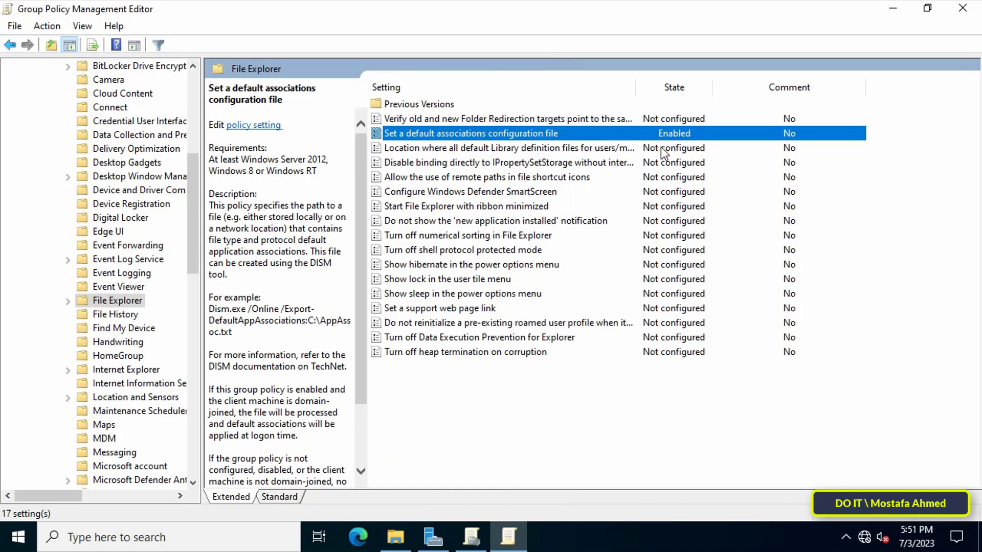
Close the Group Policy editor and Chrome folder, then view the Test OU's linked GPOs
click(962, 8)
click(866, 47)
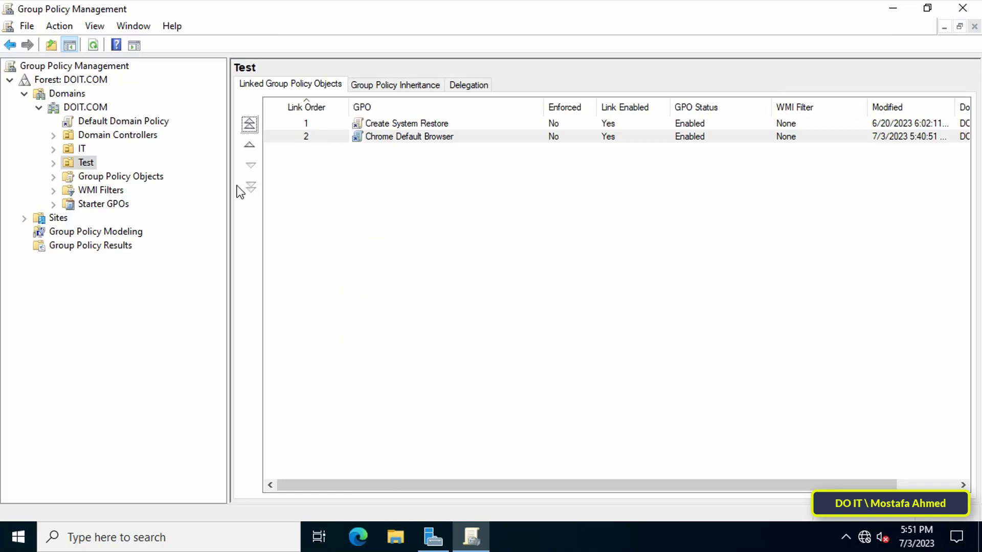
double_click(85, 164)
click(131, 174)
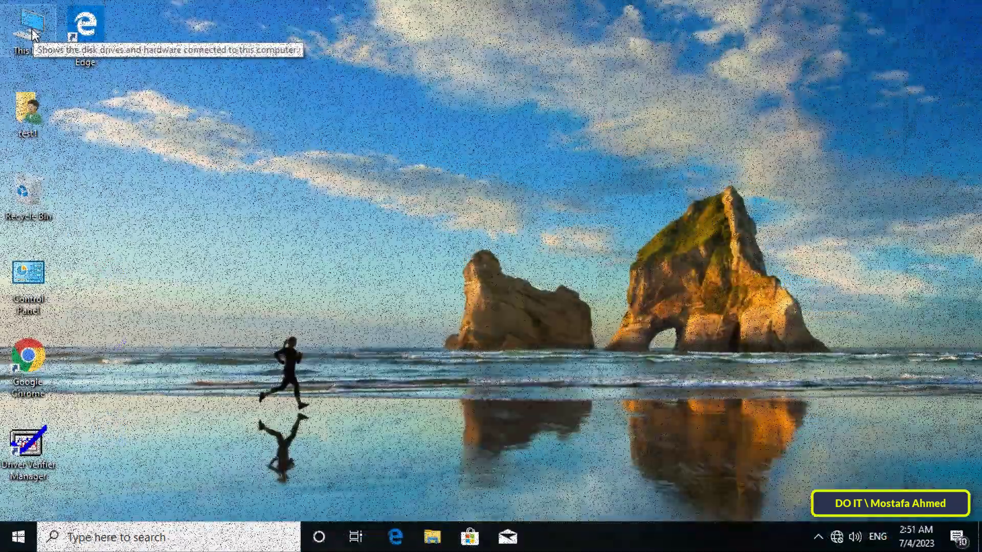
double_click(32, 29)
click(404, 101)
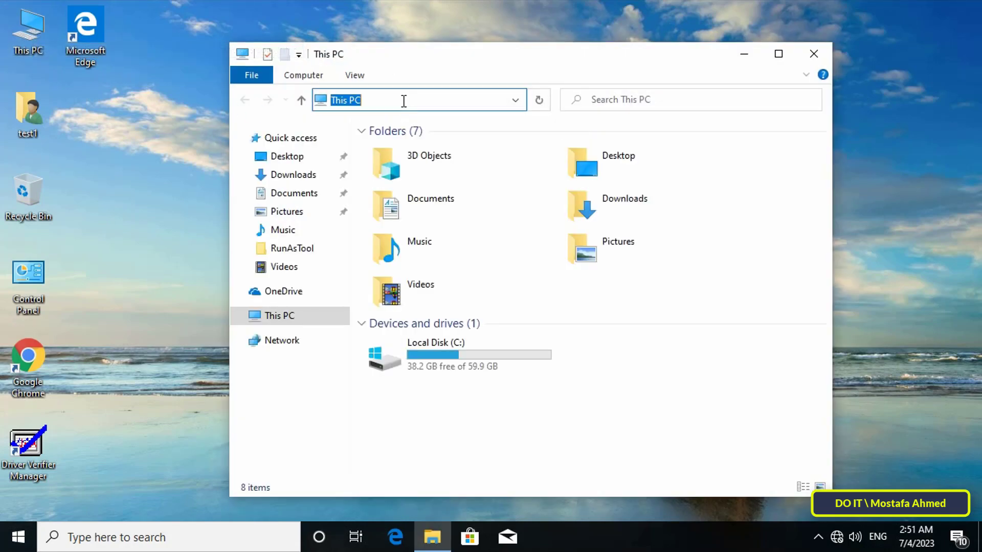
text(\\server2022\)
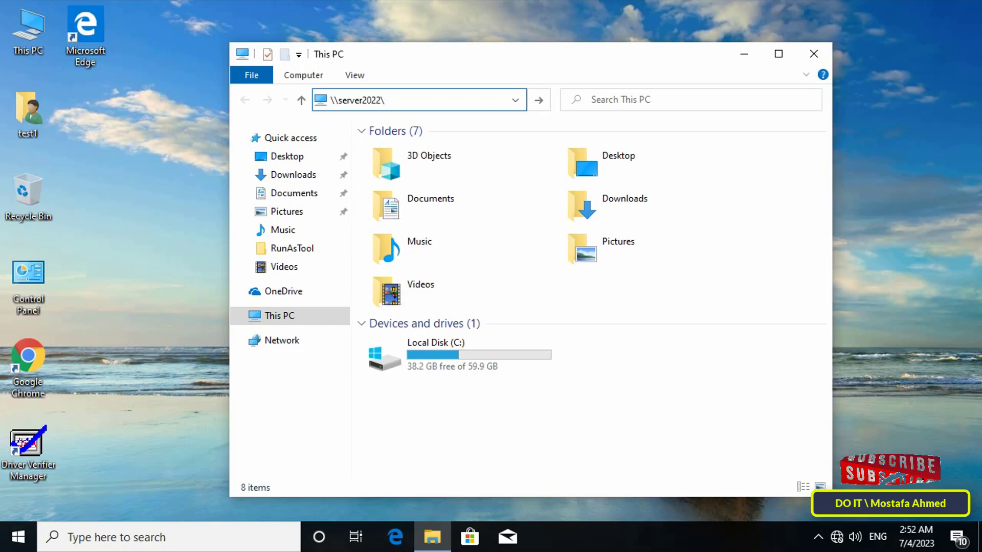
text(chrome)
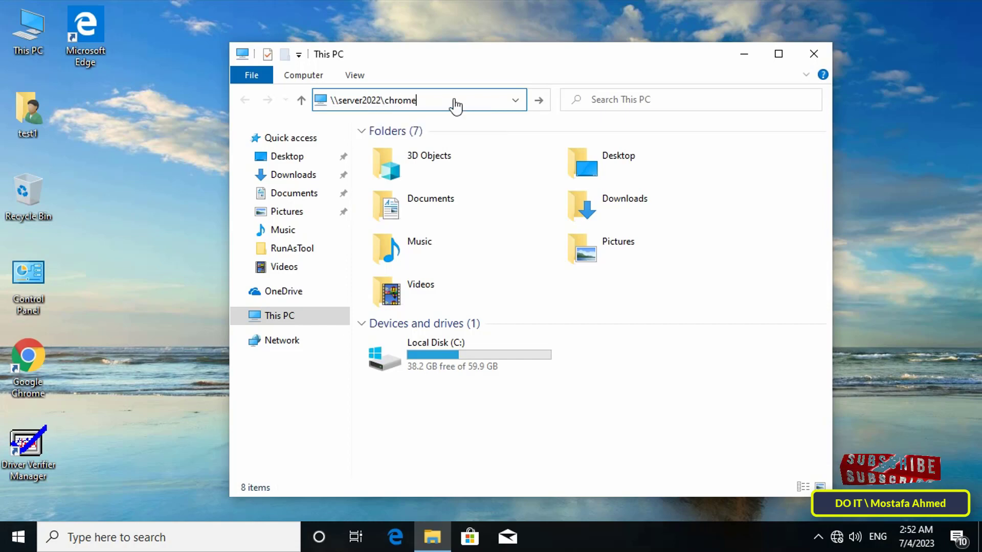
key(Return)
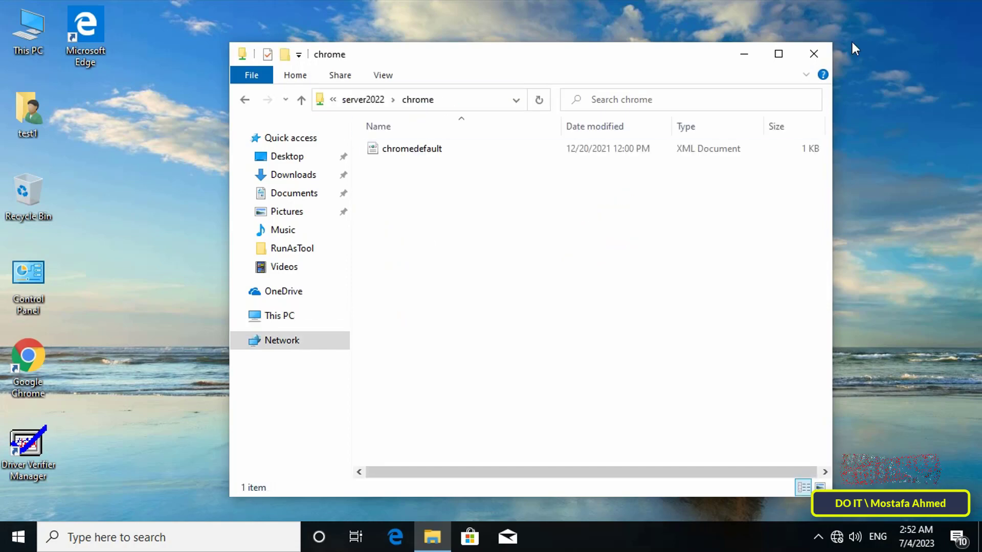
click(830, 50)
right_click(539, 186)
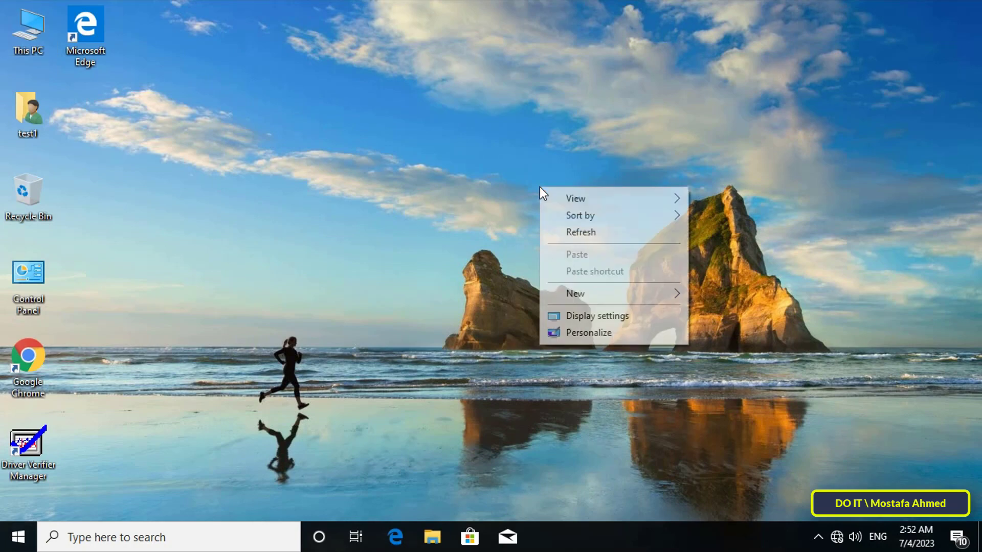
Check in Settings > Apps > Default apps that Microsoft Edge is still the web browser
click(568, 230)
click(19, 527)
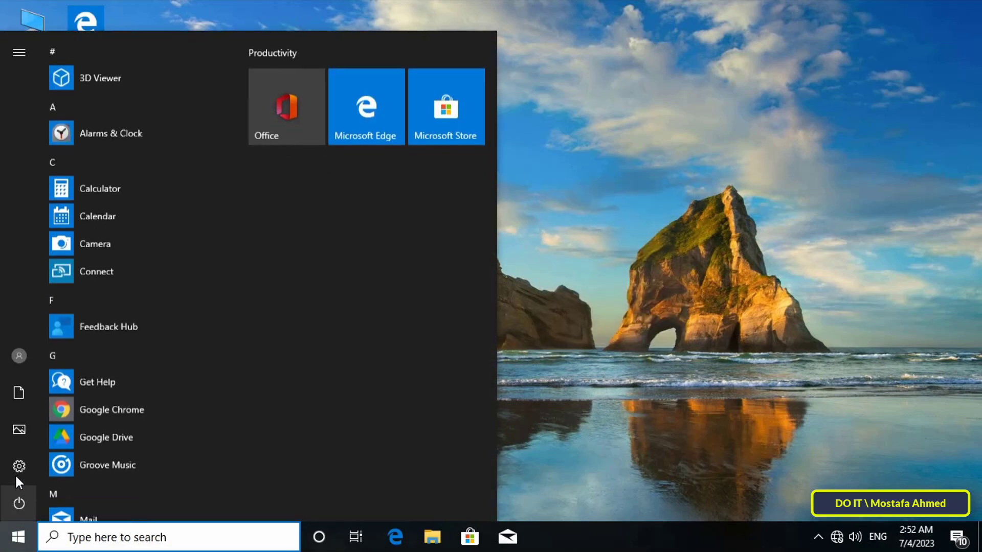
click(16, 471)
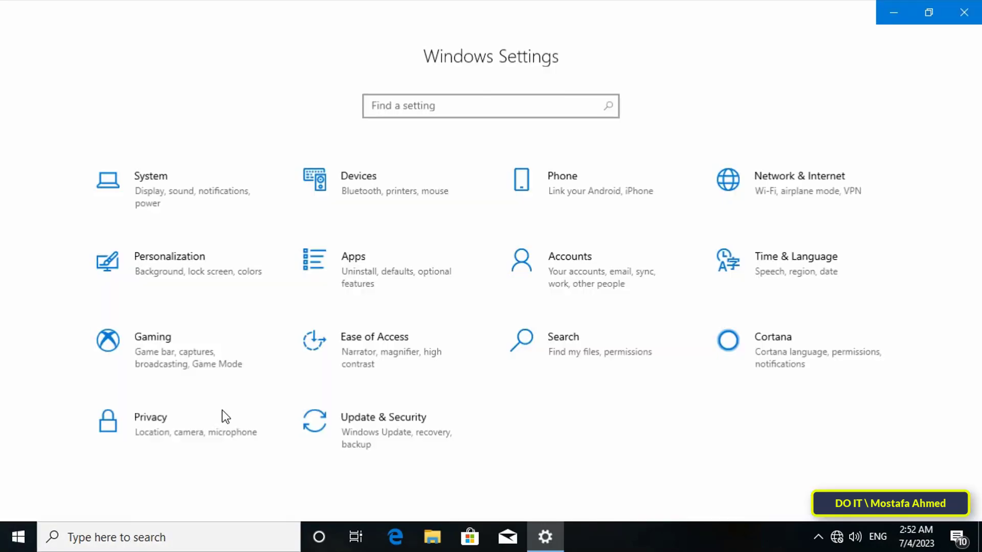
click(364, 280)
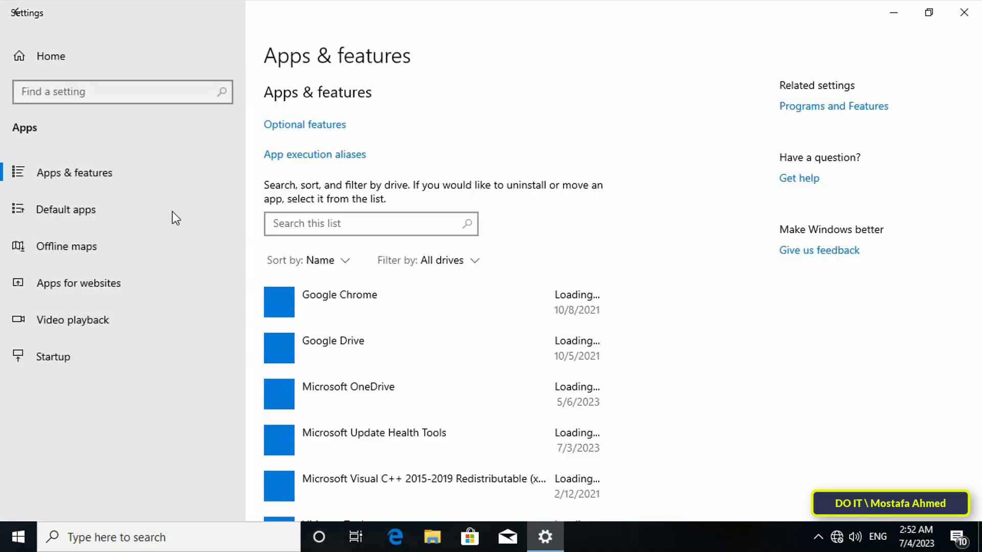
click(145, 213)
scroll(480, 440, down, 5)
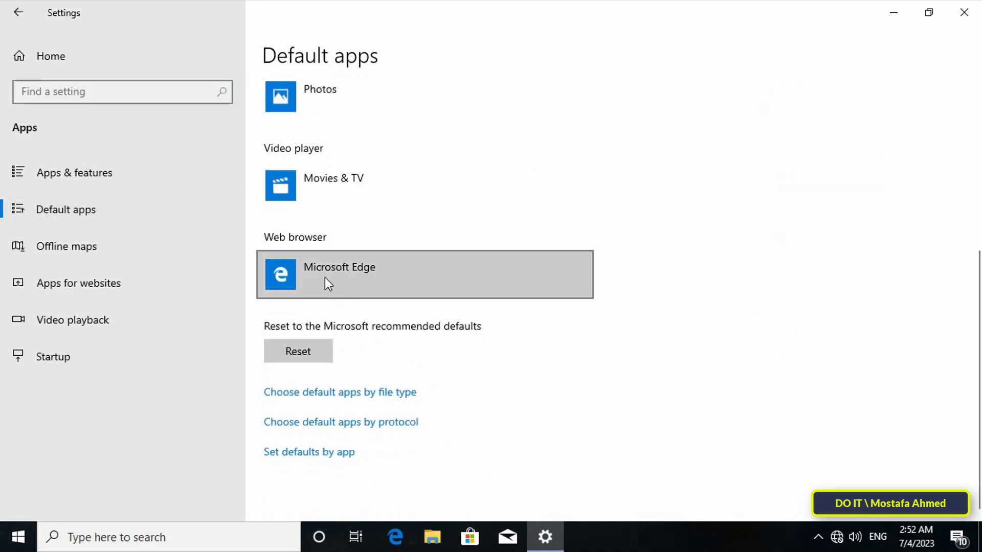
click(964, 13)
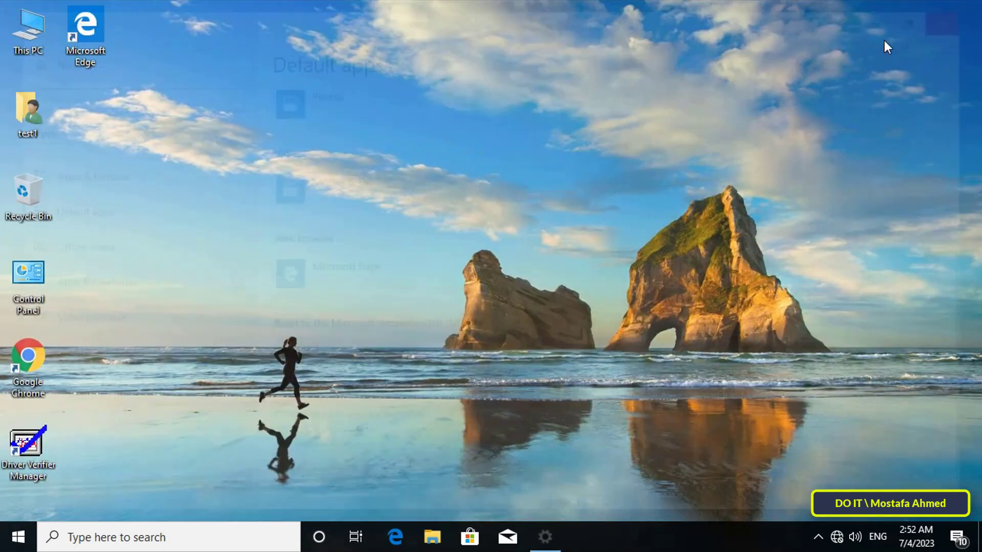
Restart the client and sign back in with the account password
click(19, 538)
click(26, 512)
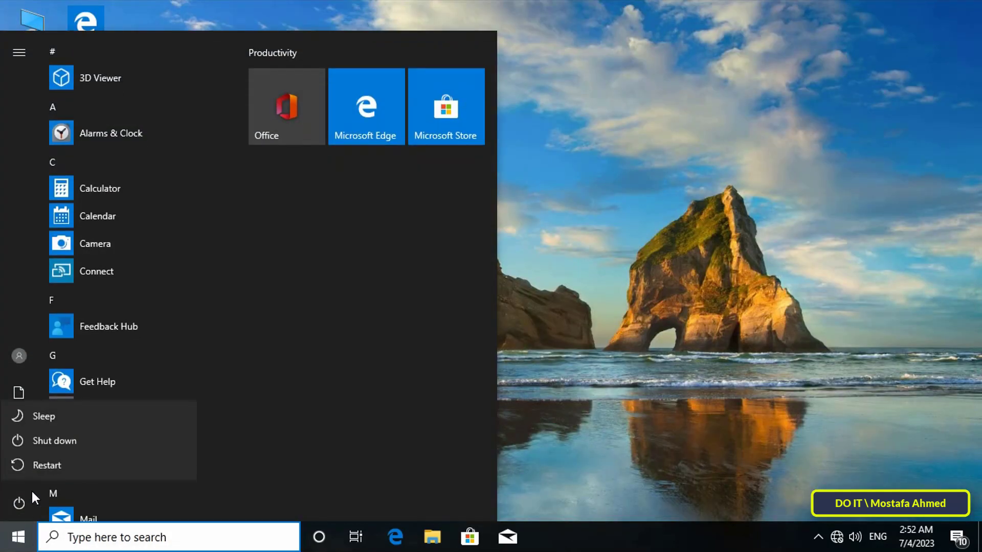
click(57, 468)
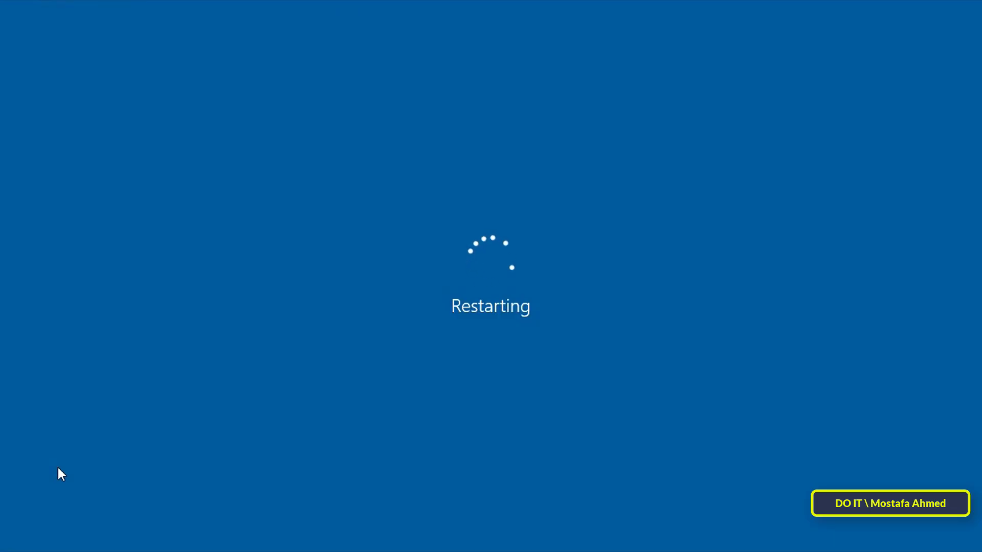
text(•)
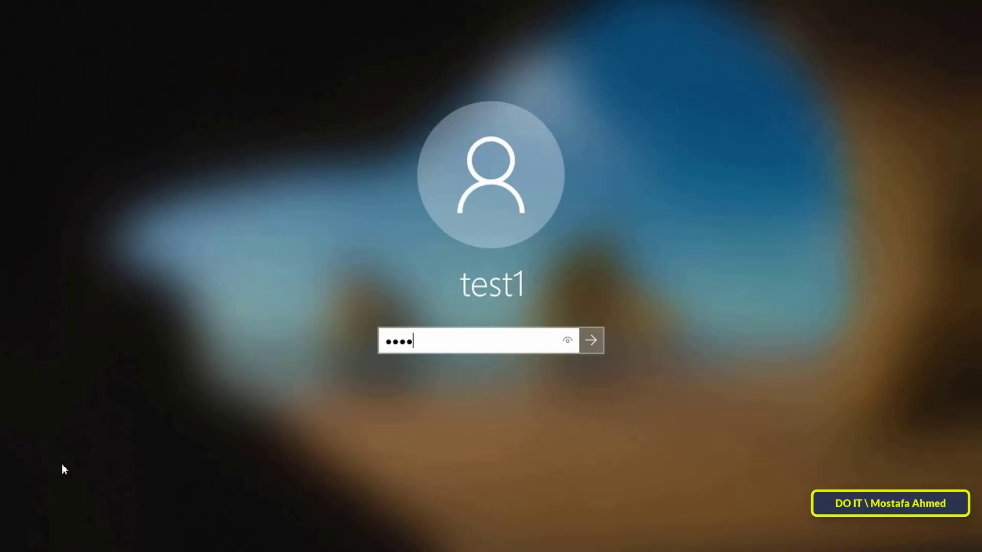
text(•)
key(Return)
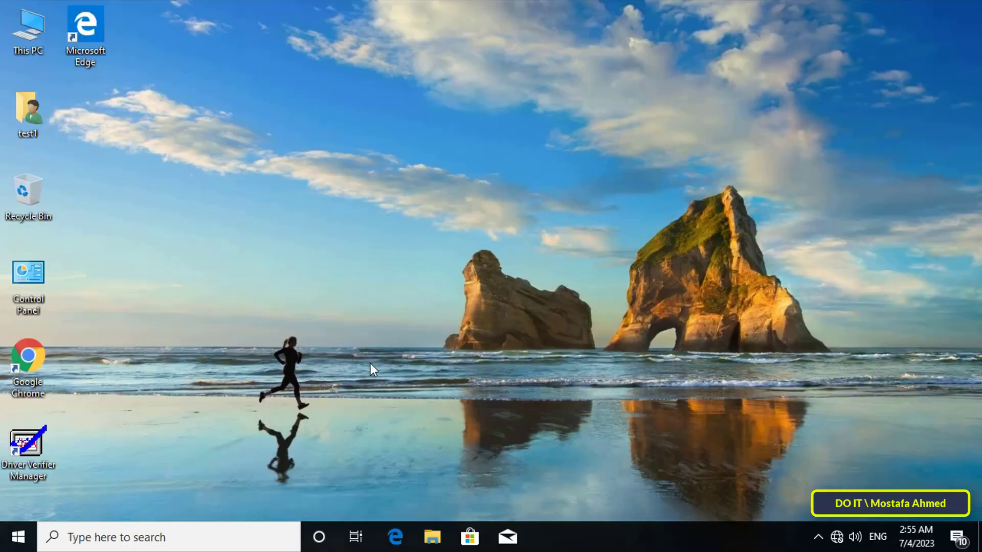
Scroll Settings > Apps > Default apps to the Web browser entry showing Google Chrome, and dismiss the Defender notification
click(18, 538)
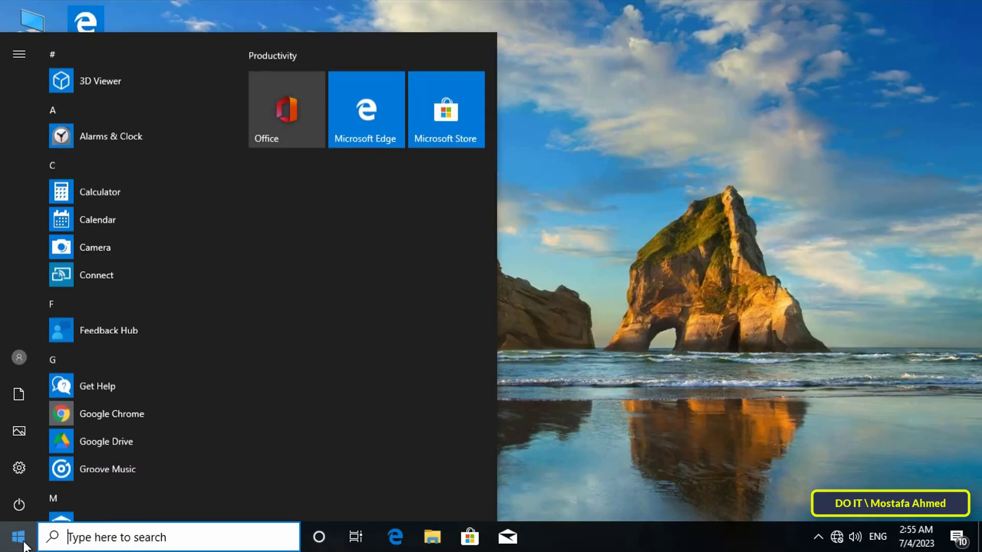
click(26, 468)
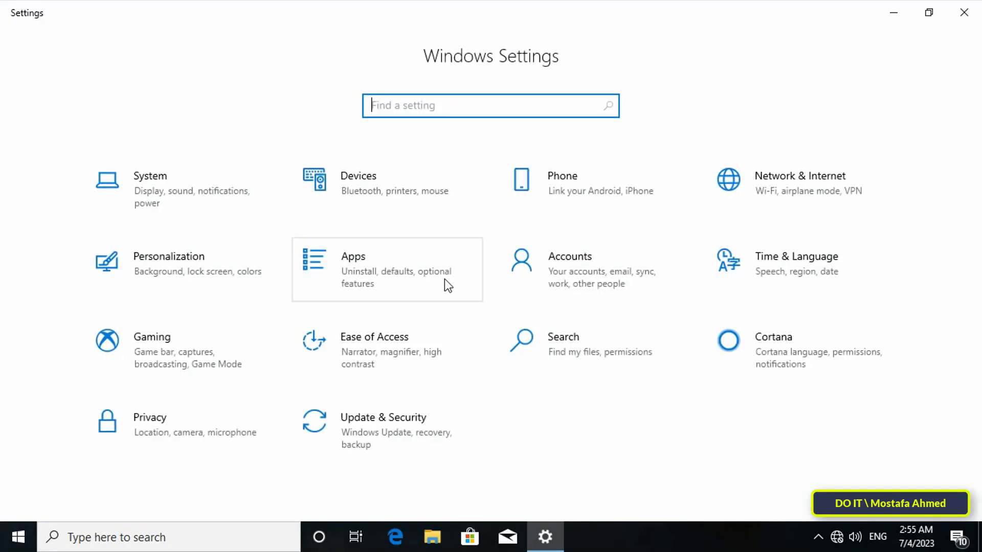
click(444, 278)
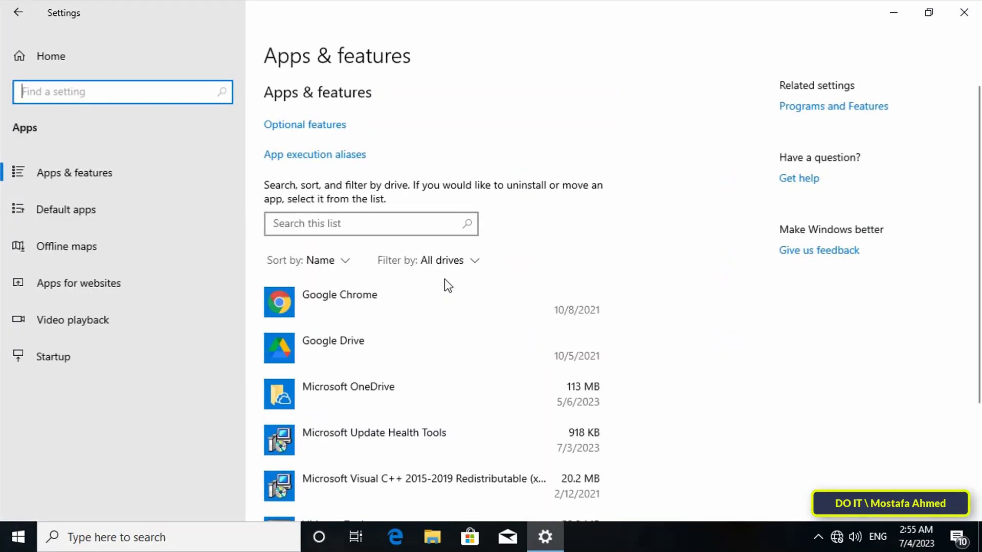
click(165, 212)
scroll(573, 248, down, 5)
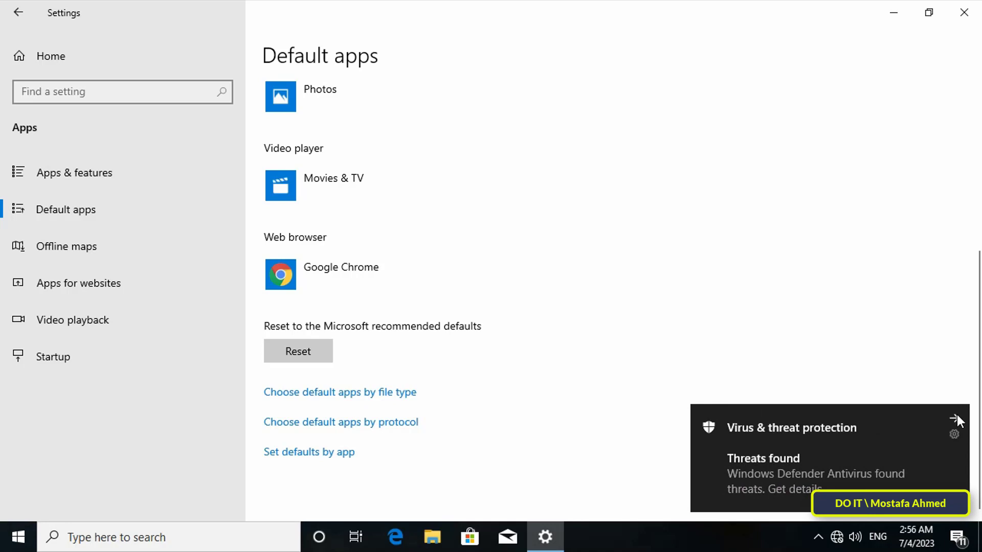
click(956, 416)
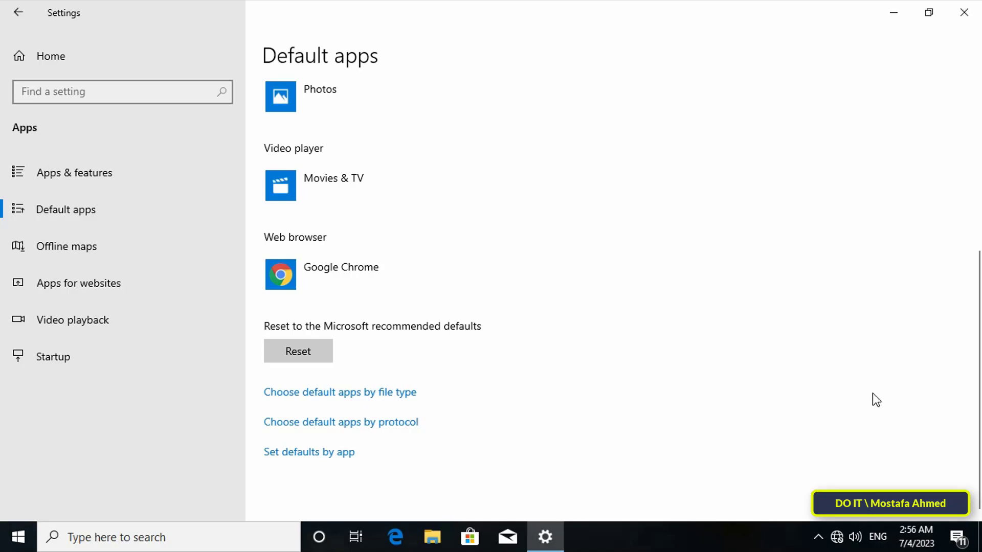